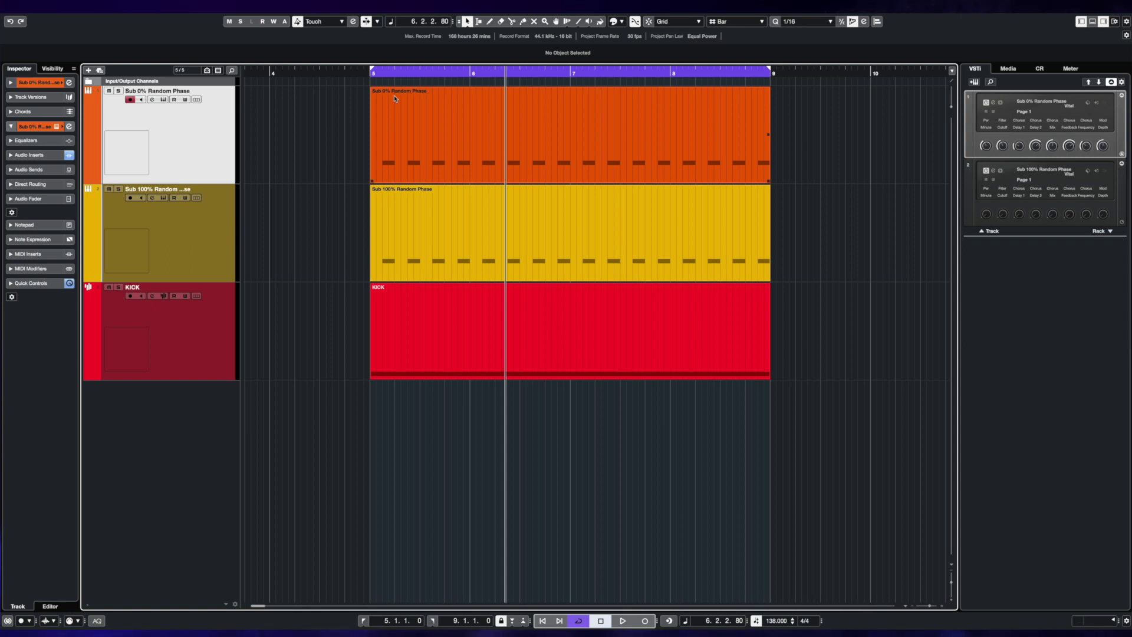
Inspect the Sub 0% and Sub 100% Random Phase parts, then clear the selection.
{"action": "left_click", "coordinate": [394, 95]}
{"action": "left_click", "coordinate": [401, 208]}
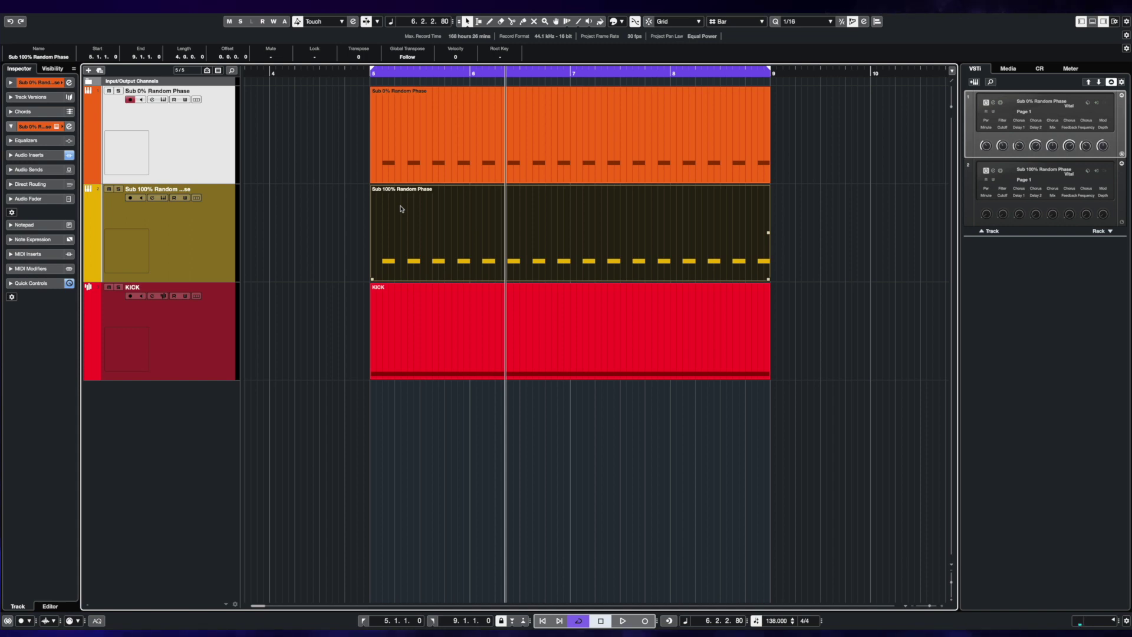
{"action": "left_click", "coordinate": [347, 224]}
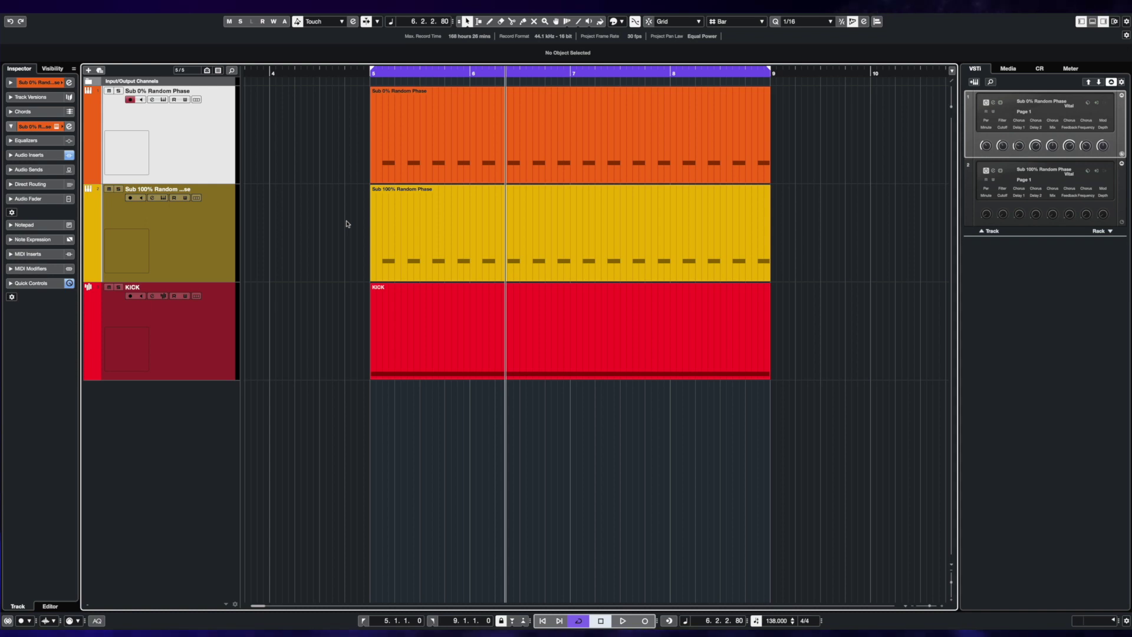
Open the Vital editors for both the Sub 0% and Sub 100% Random Phase tracks.
{"action": "left_click", "coordinate": [993, 103]}
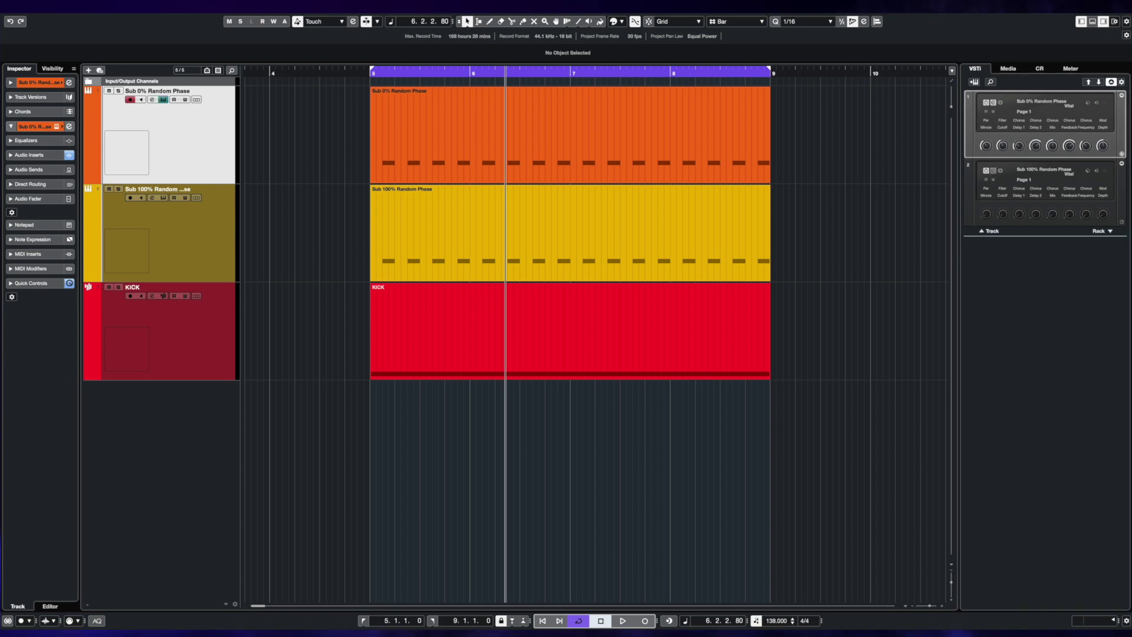
{"action": "left_click", "coordinate": [993, 171]}
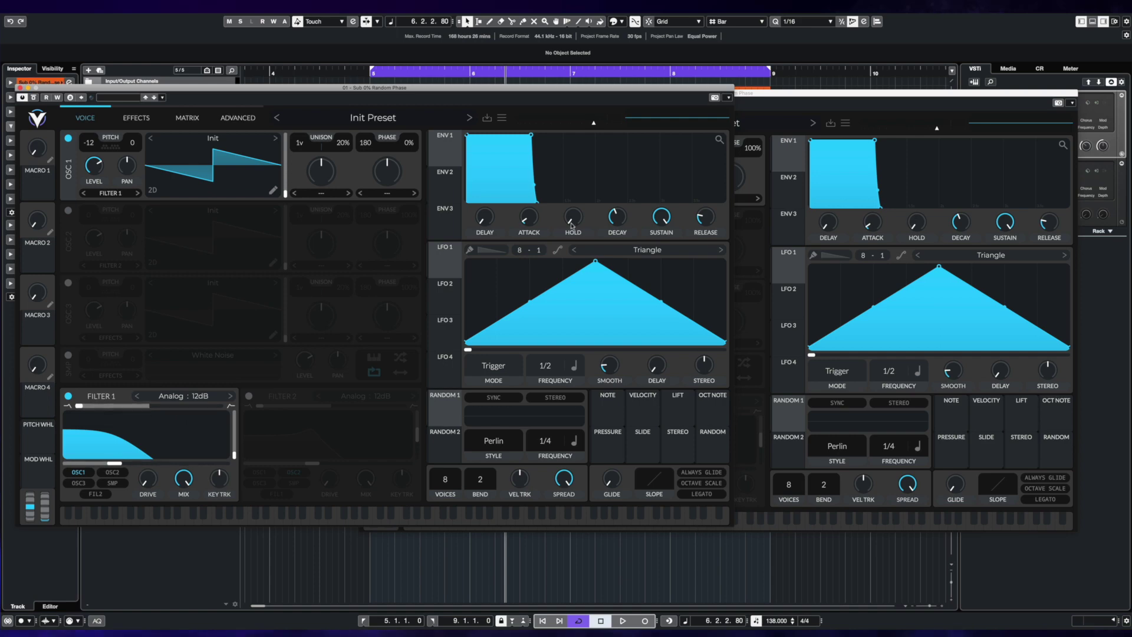
{"action": "left_click", "coordinate": [767, 148]}
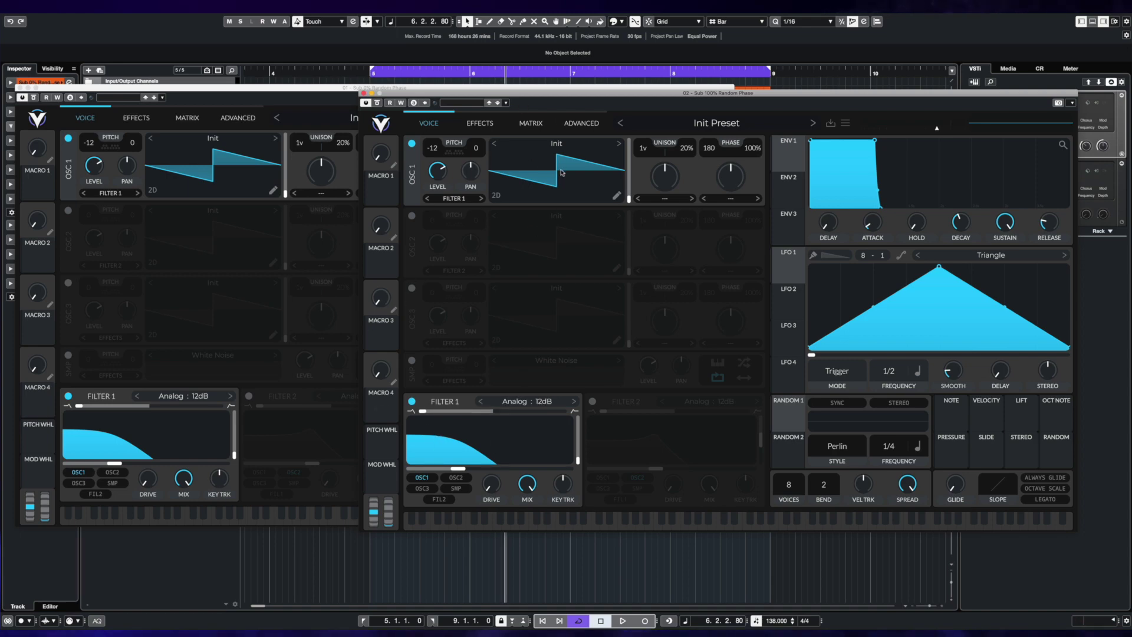
Switch both Vital synths to their Advanced pages to compare oversampling and voice settings.
{"action": "left_click", "coordinate": [480, 123]}
{"action": "left_click", "coordinate": [142, 120]}
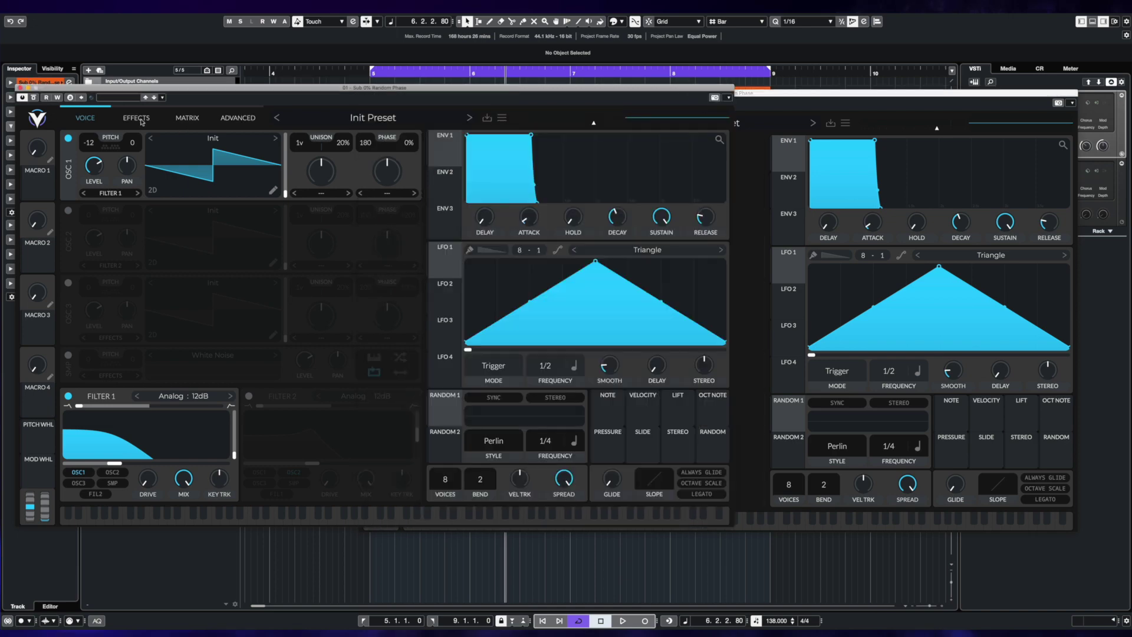
{"action": "left_click", "coordinate": [143, 121]}
{"action": "left_click", "coordinate": [256, 119]}
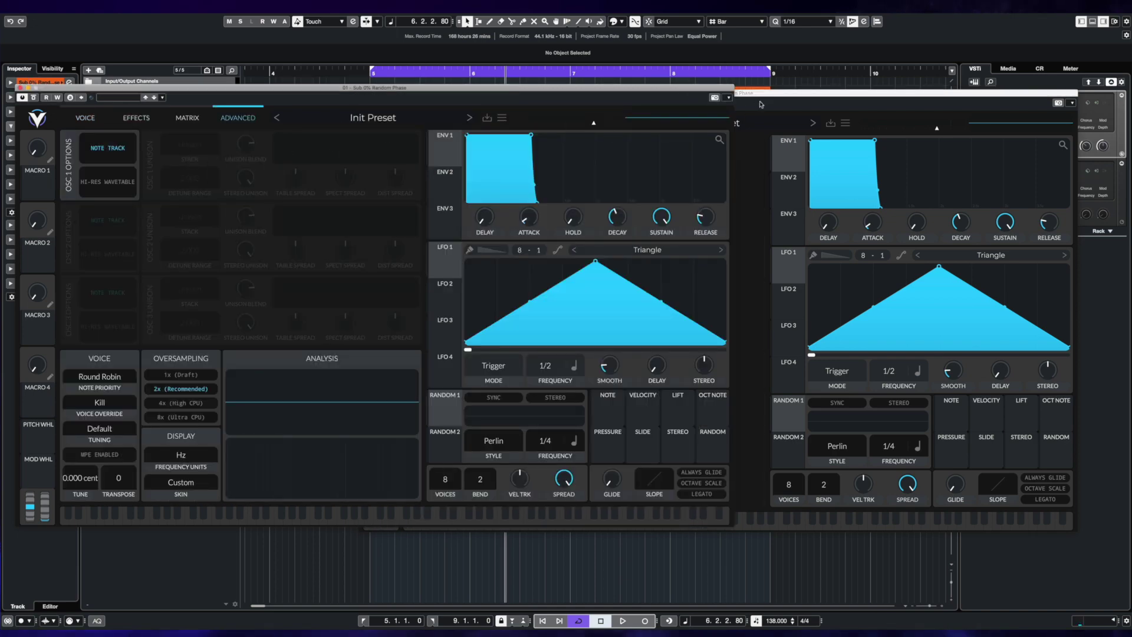
{"action": "left_click", "coordinate": [760, 105]}
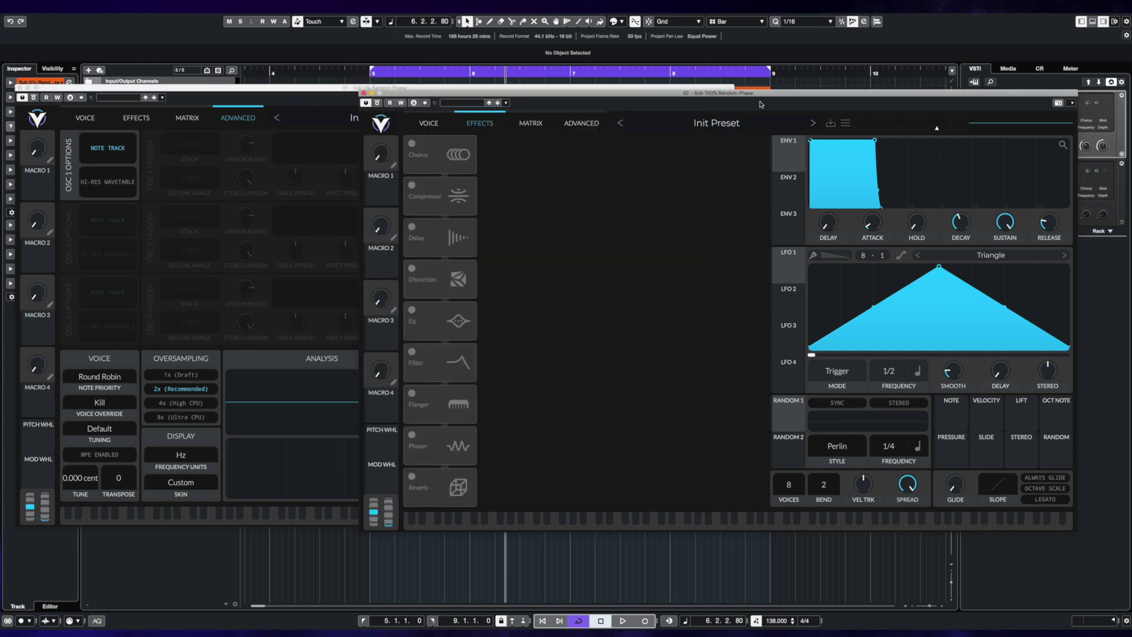
{"action": "left_click", "coordinate": [581, 123]}
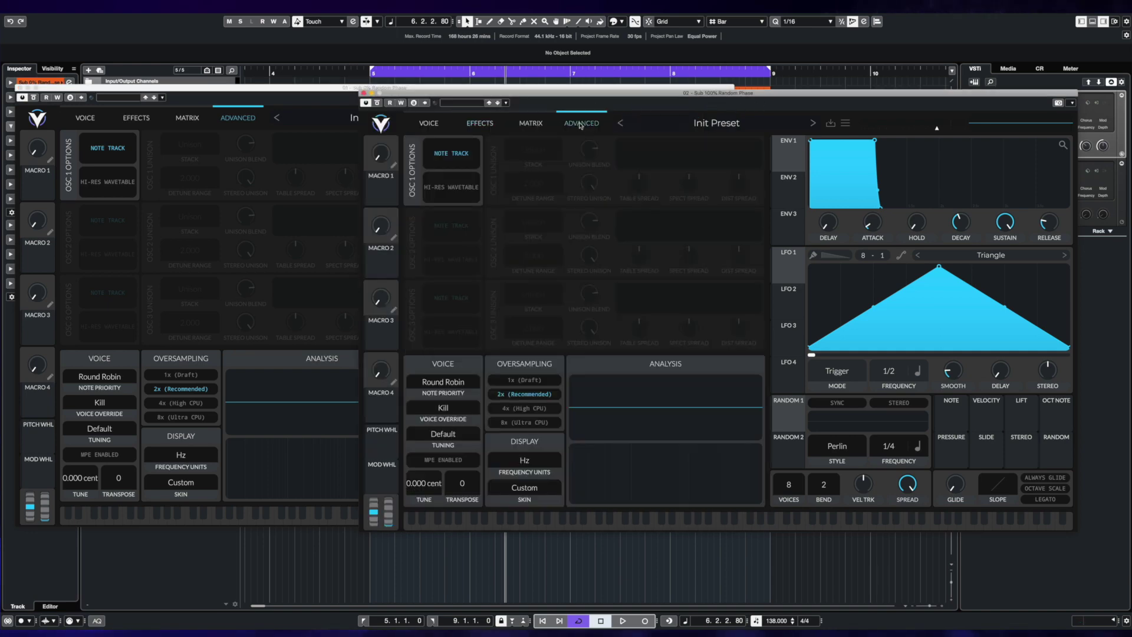
Close both Vital editors and solo the KICK and Sub 0% Random Phase tracks.
{"action": "key", "text": "super+w"}
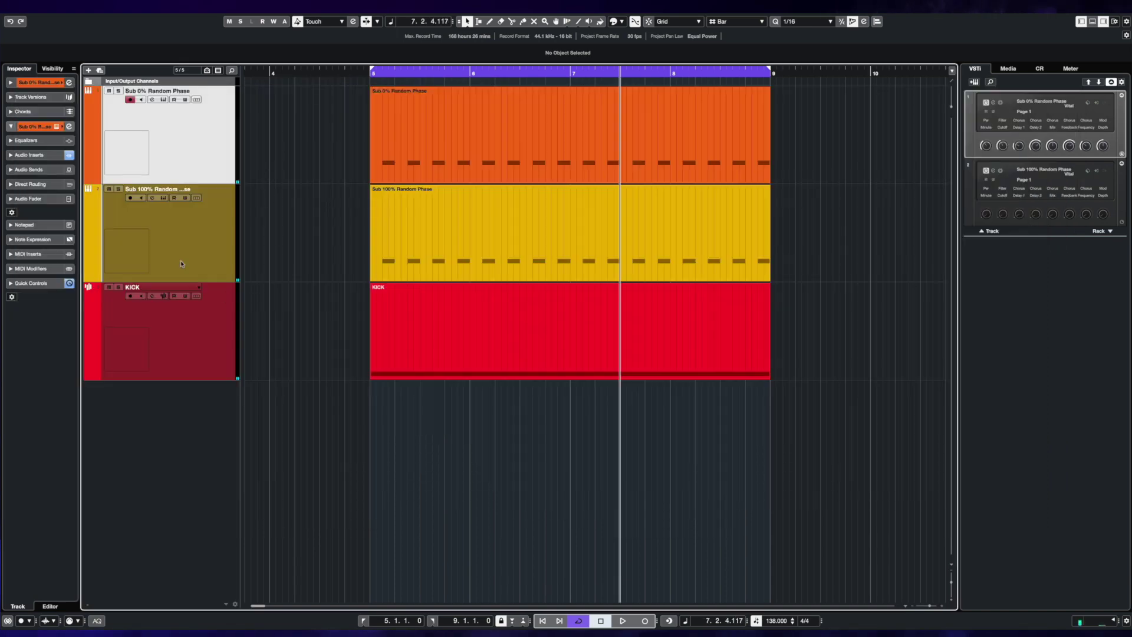
{"action": "left_click", "coordinate": [118, 289]}
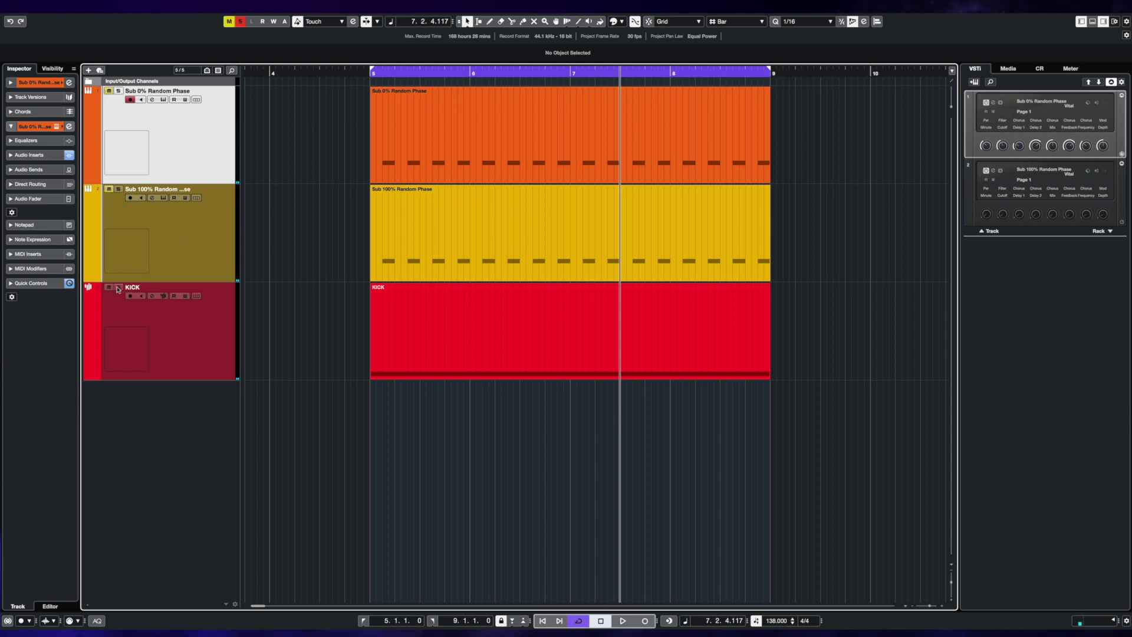
{"action": "left_click", "coordinate": [118, 92]}
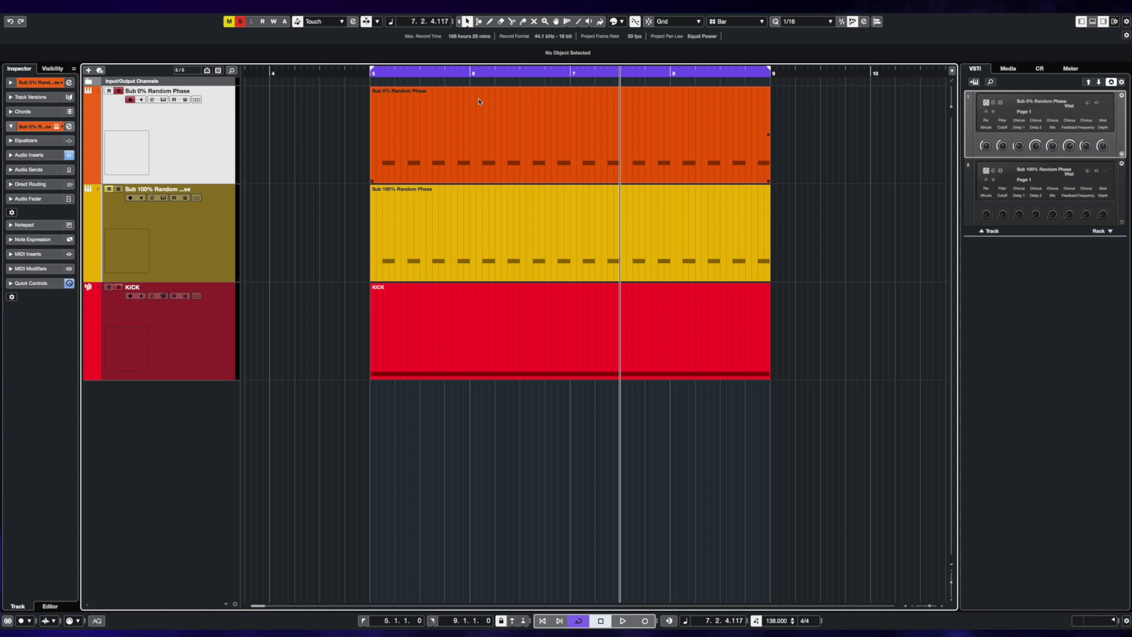
Play the soloed kick and Sub 0% bass from bar 5, then stop and clear the part selection.
{"action": "key", "text": "space"}
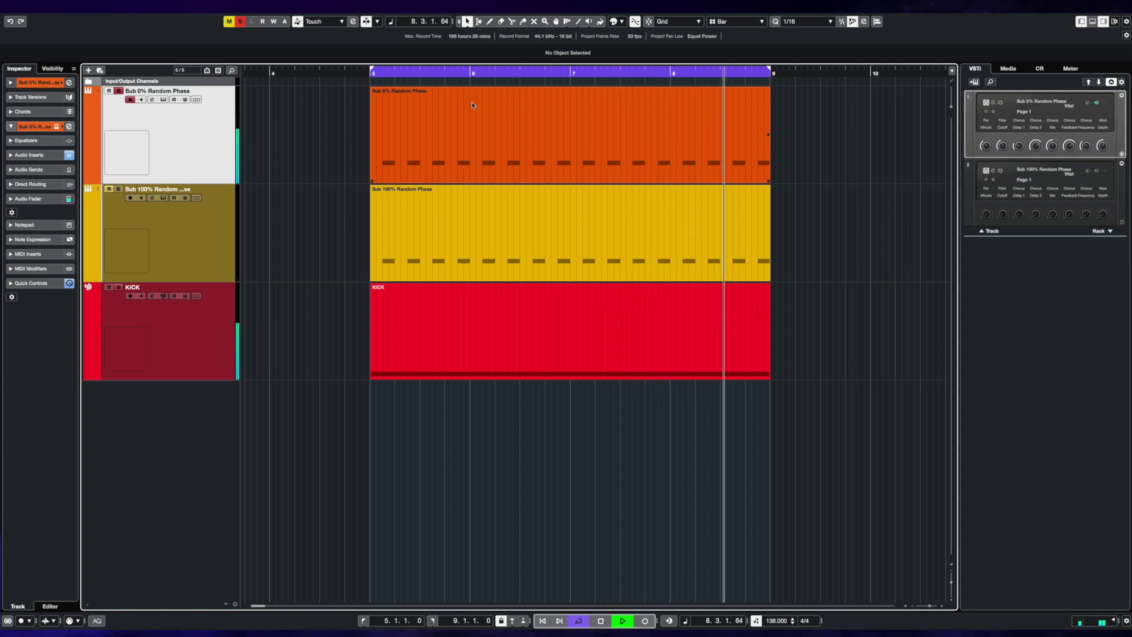
{"action": "key", "text": "space"}
{"action": "left_click", "coordinate": [513, 205]}
{"action": "left_click", "coordinate": [527, 175]}
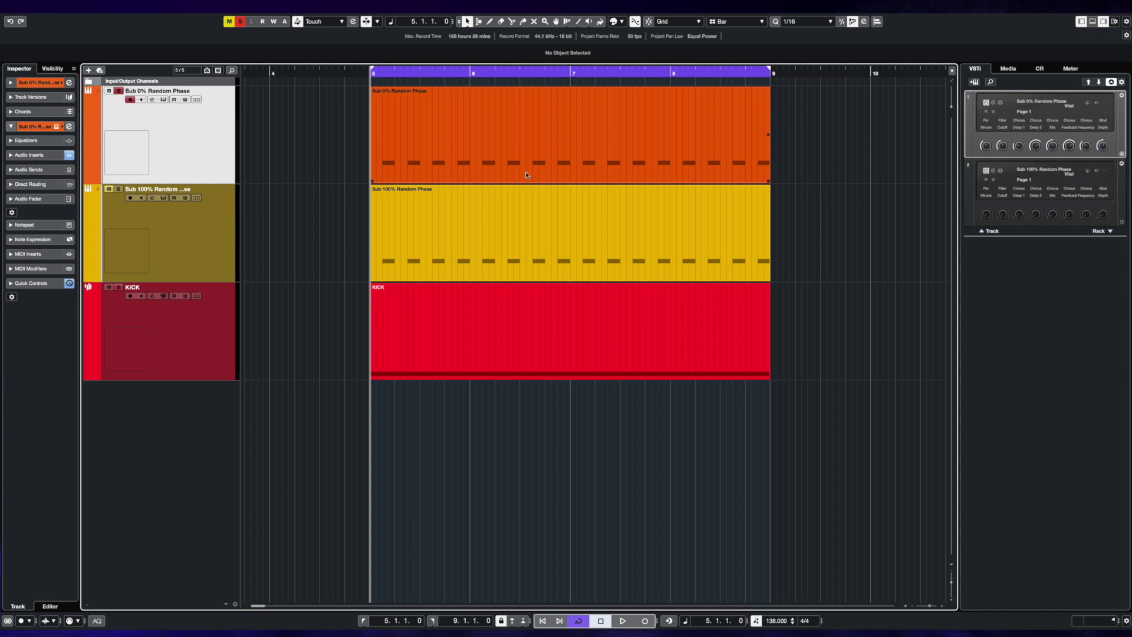
{"action": "left_click", "coordinate": [224, 182]}
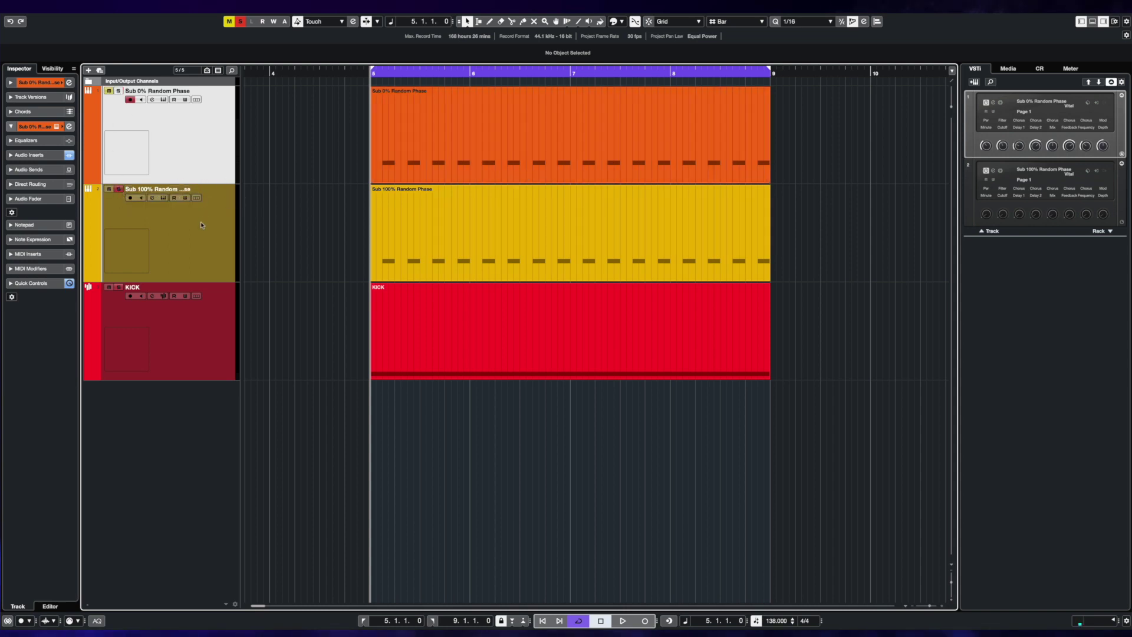
Select the Sub 100% Random Phase track, play it against the kick, then return to bar 5.
{"action": "left_click", "coordinate": [175, 234]}
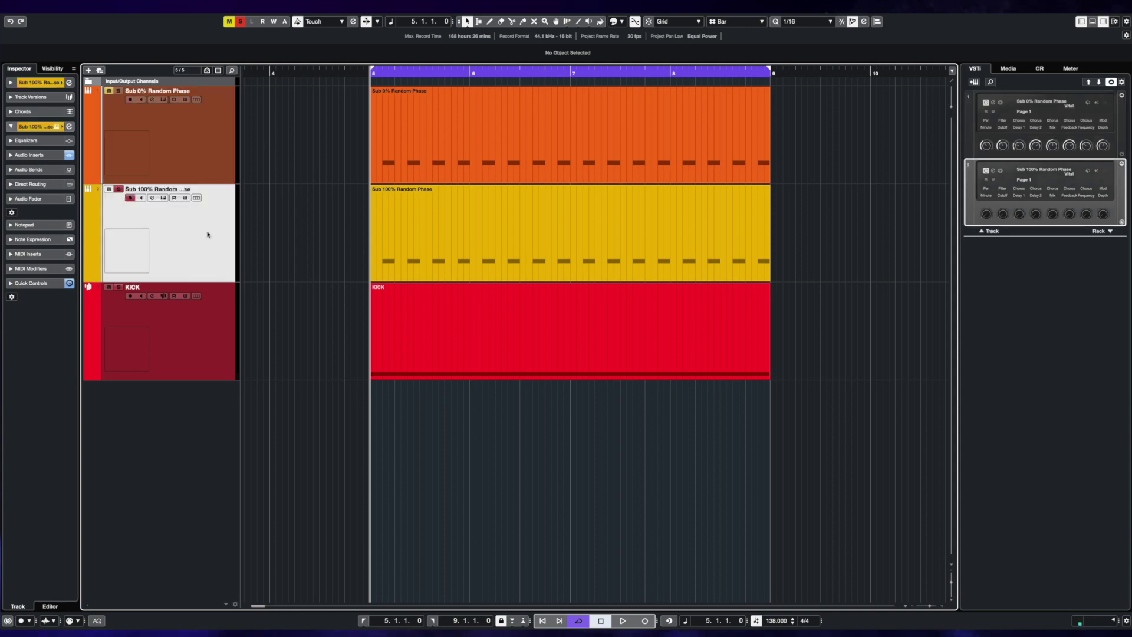
{"action": "key", "text": "space"}
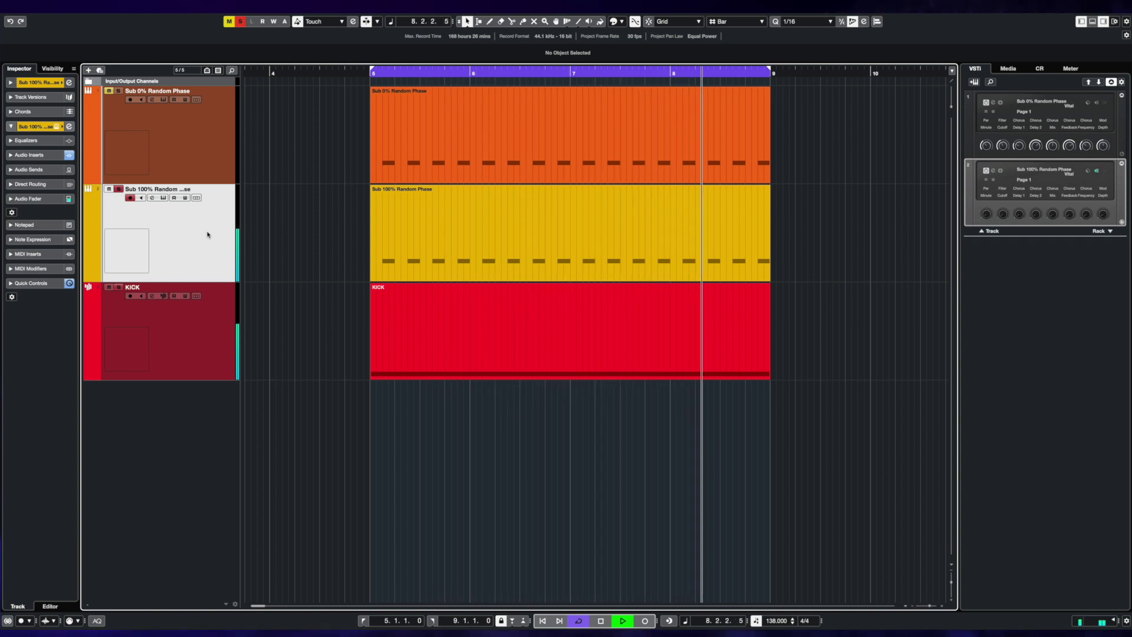
{"action": "key", "text": "space"}
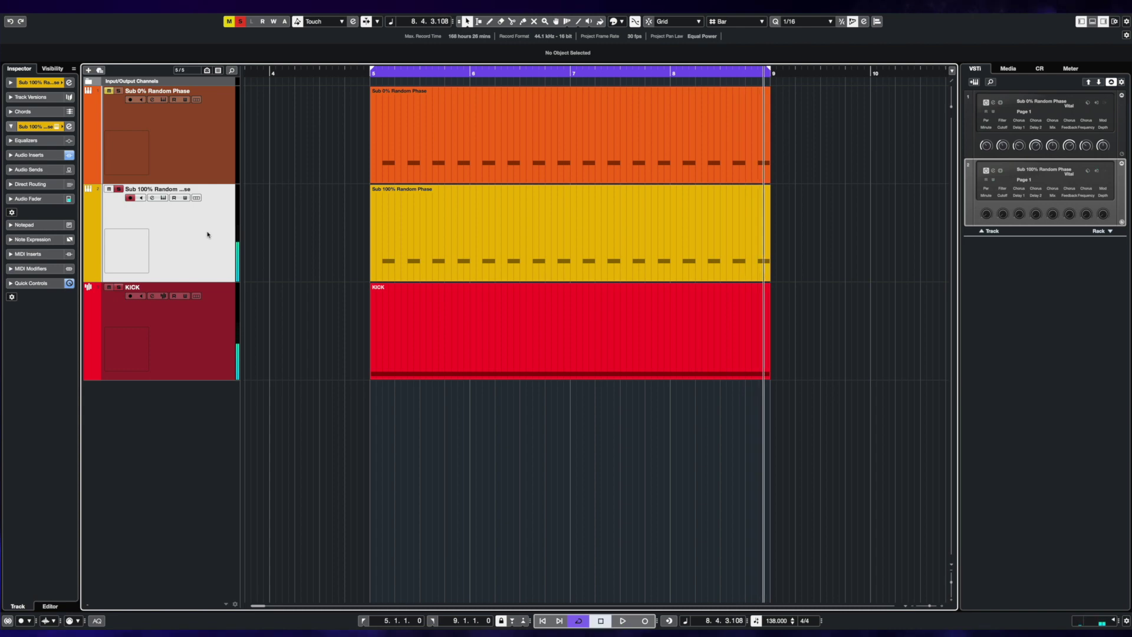
{"action": "key", "text": "KP_1"}
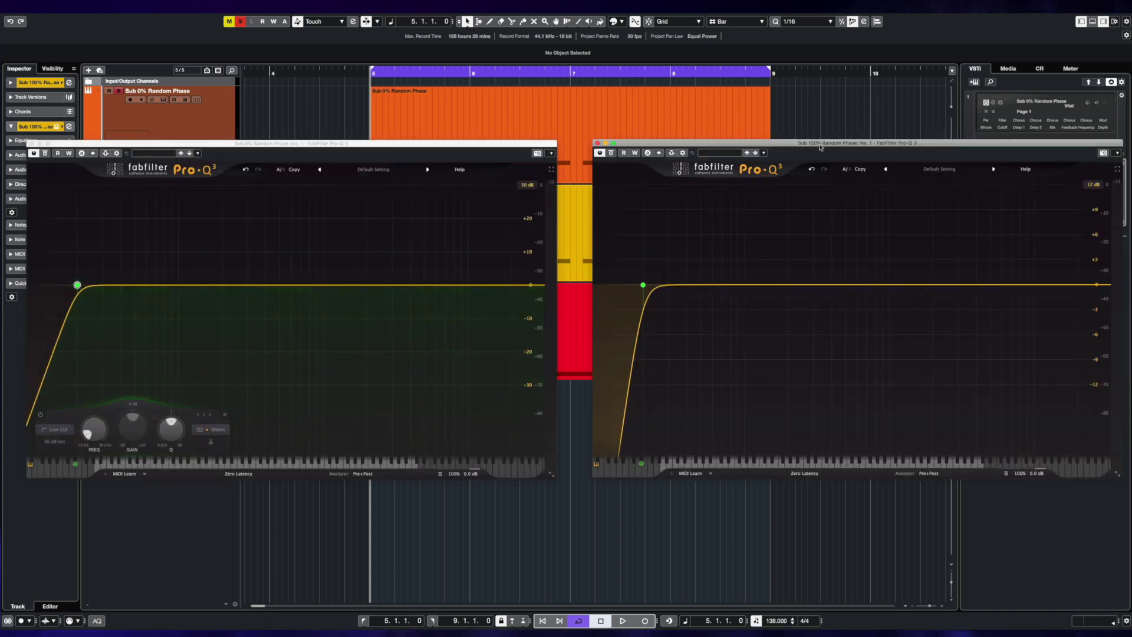
Check the Pro-Q 3 FREQ and Q settings, then start playback to watch both sub spectra.
{"action": "left_click", "coordinate": [260, 146]}
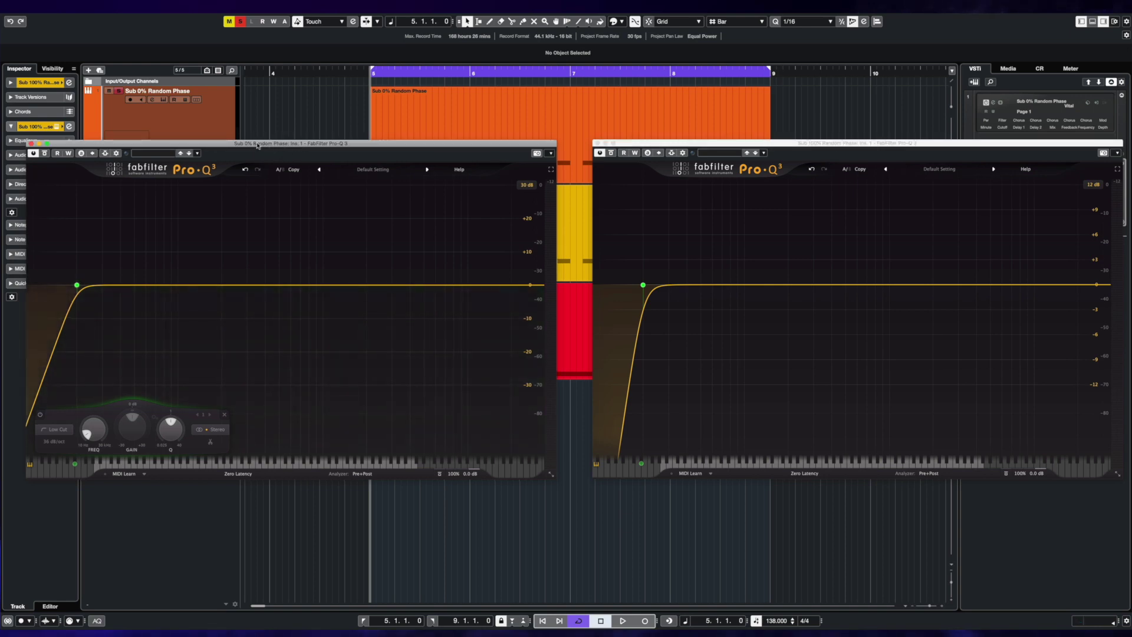
{"action": "key", "text": "ctrl+w"}
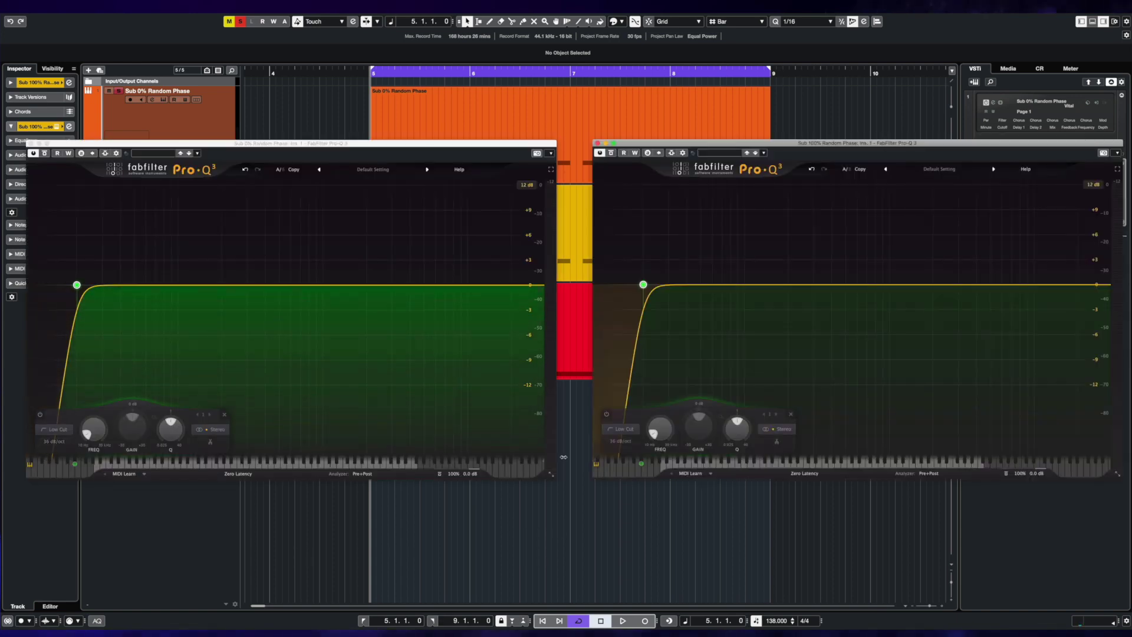
{"action": "mouse_move", "coordinate": [742, 440]}
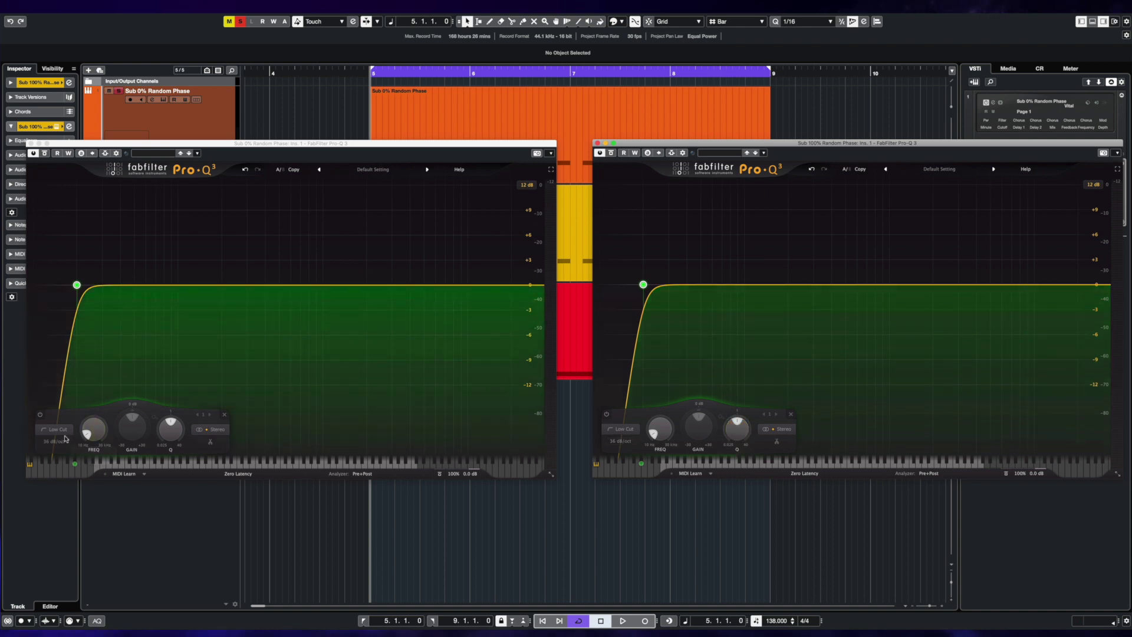
{"action": "mouse_move", "coordinate": [91, 433]}
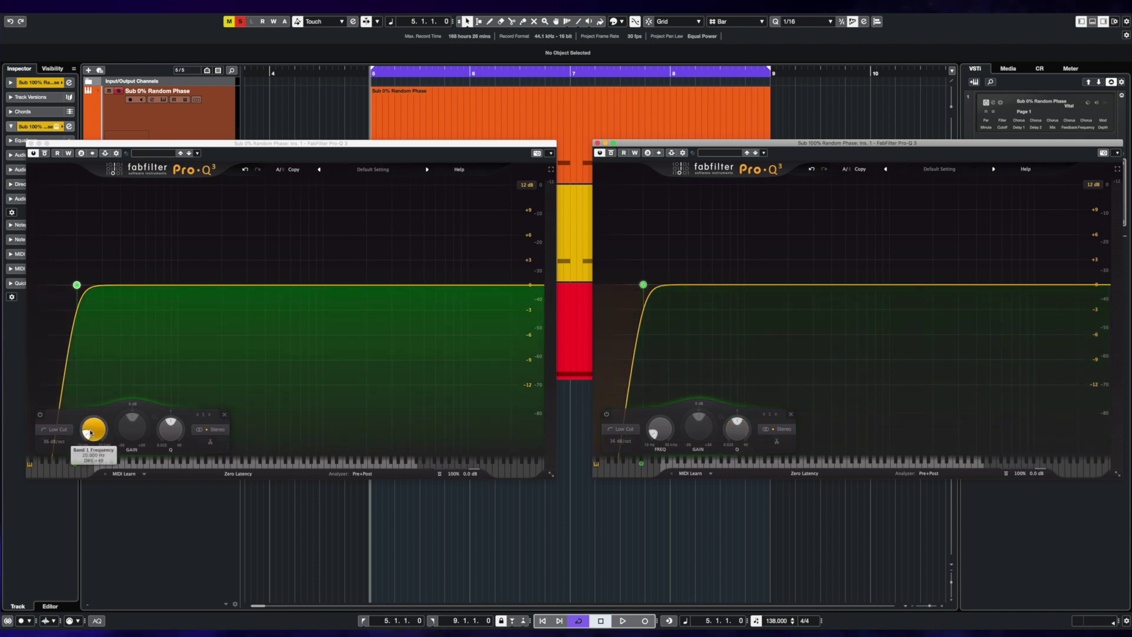
{"action": "mouse_move", "coordinate": [670, 435]}
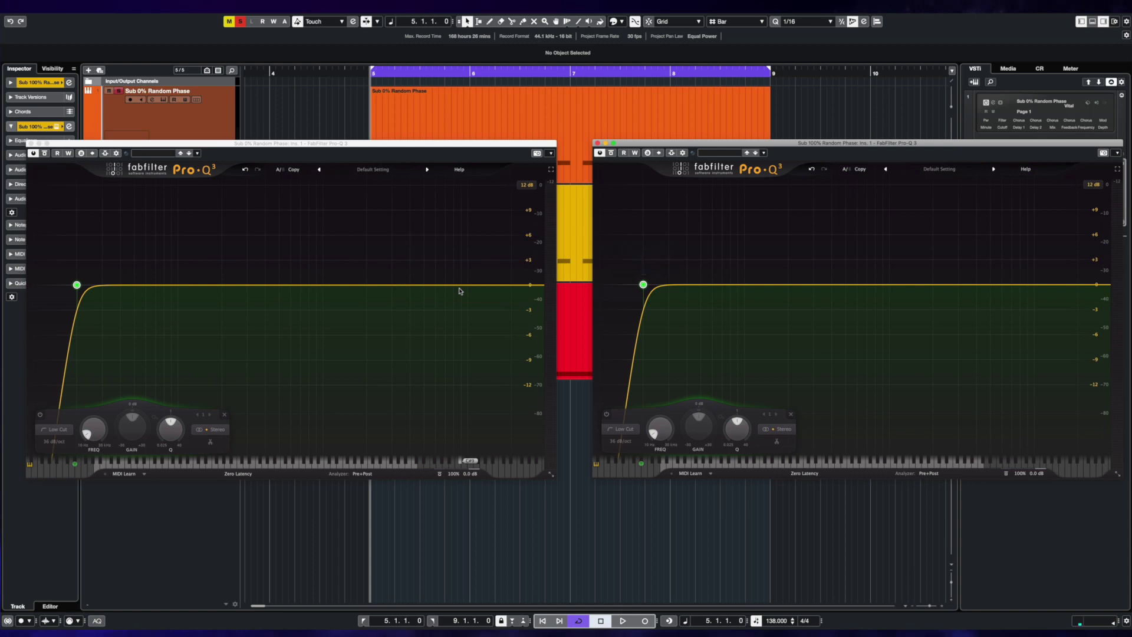
{"action": "key", "text": "space"}
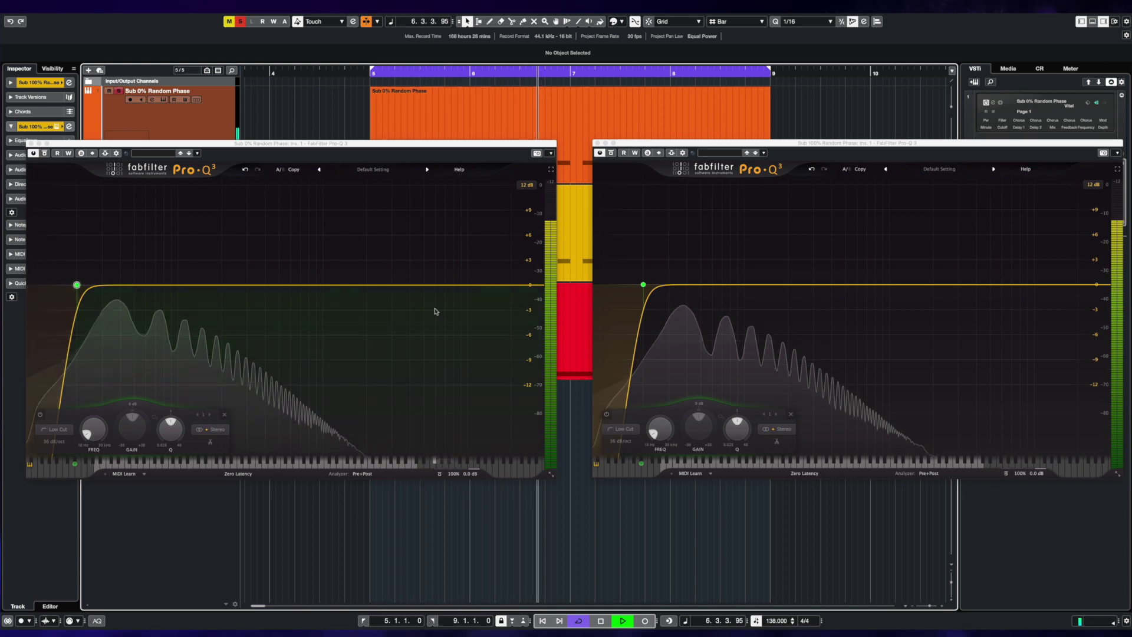
Stop playback, activate each sub track's Pro-Q 3 in turn, and open the Analyzer Pre+Post settings.
{"action": "key", "text": "space"}
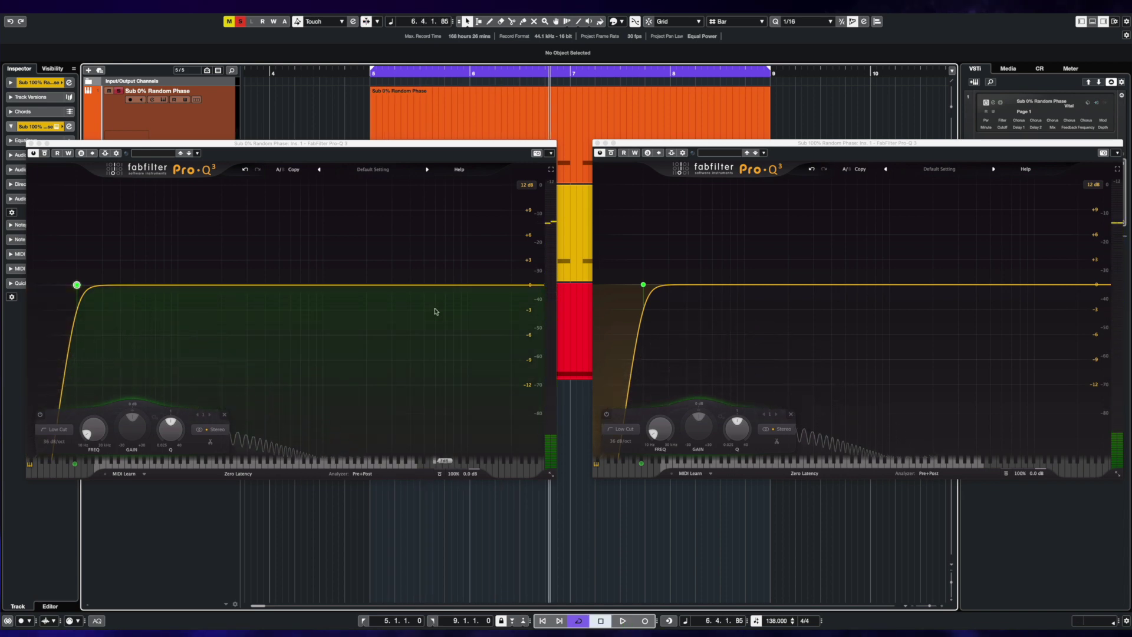
{"action": "left_click", "coordinate": [678, 307]}
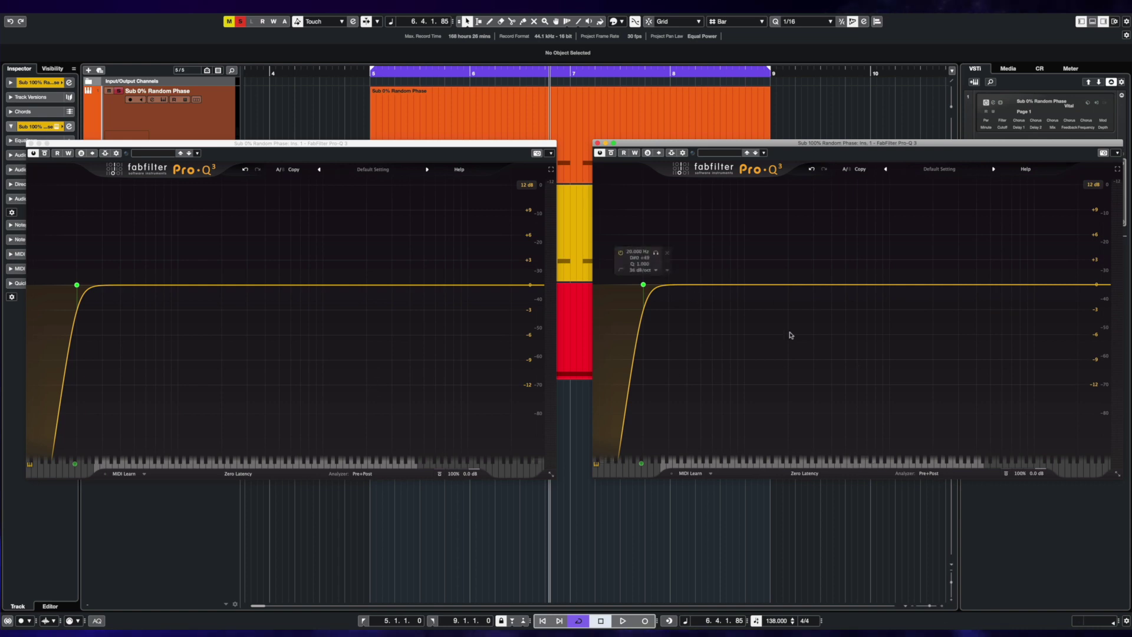
{"action": "left_click", "coordinate": [498, 283]}
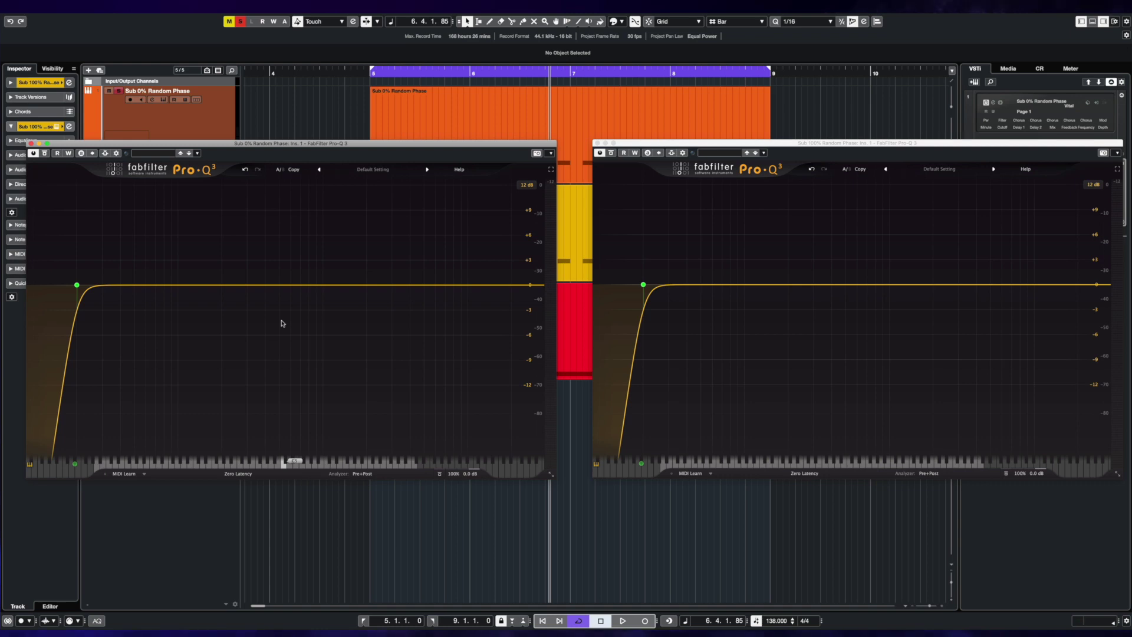
{"action": "left_click", "coordinate": [363, 476]}
{"action": "key", "text": "space"}
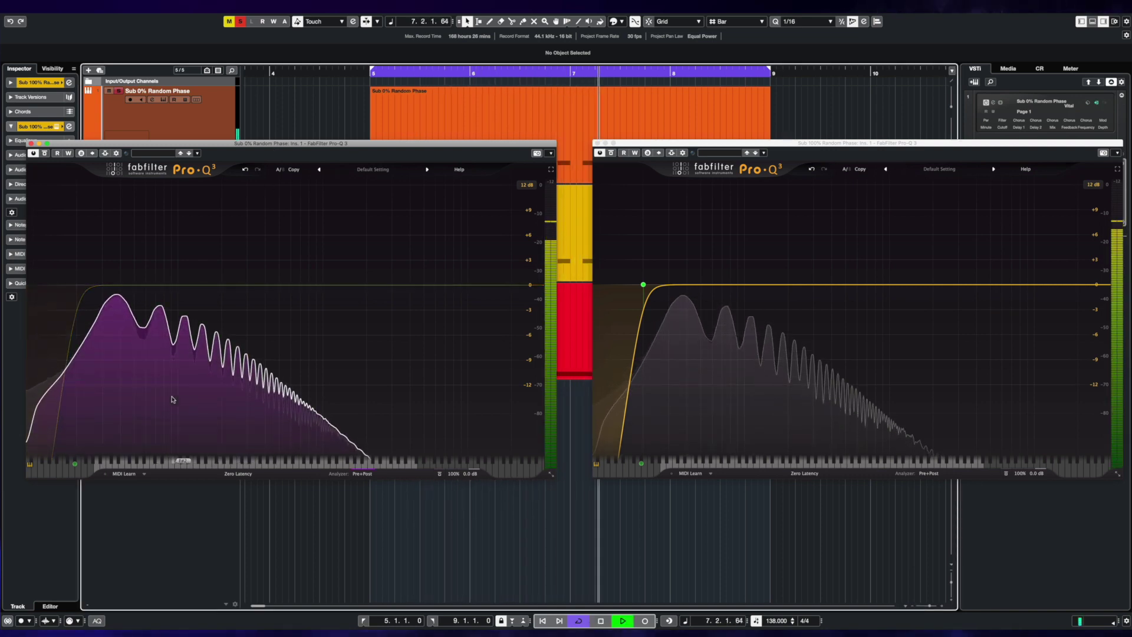
{"action": "mouse_move", "coordinate": [171, 396]}
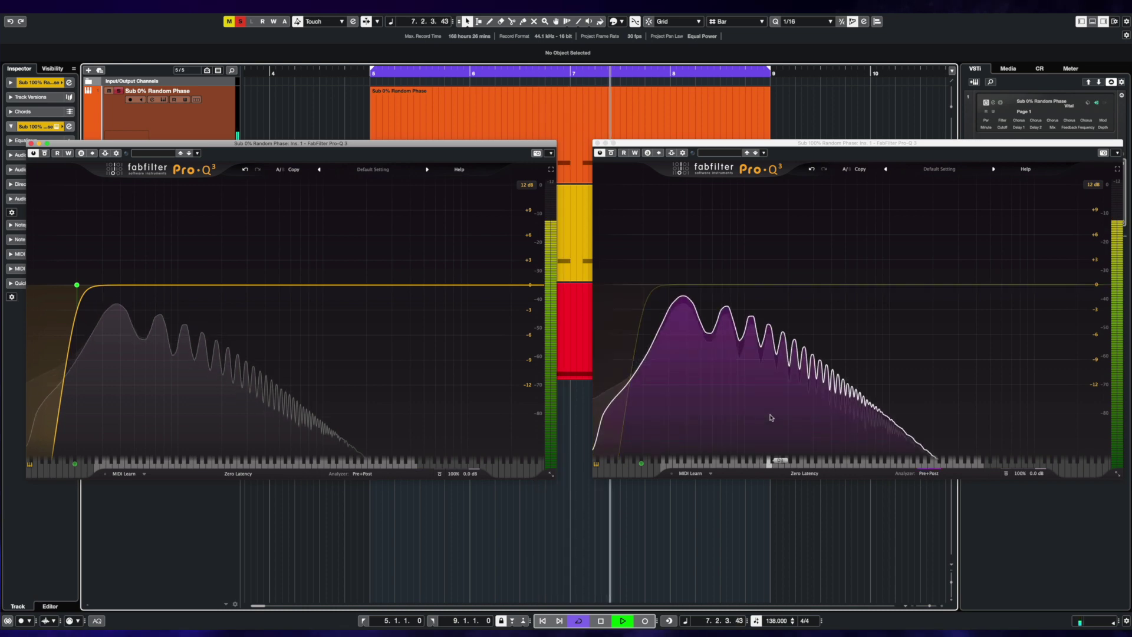
{"action": "mouse_move", "coordinate": [771, 417]}
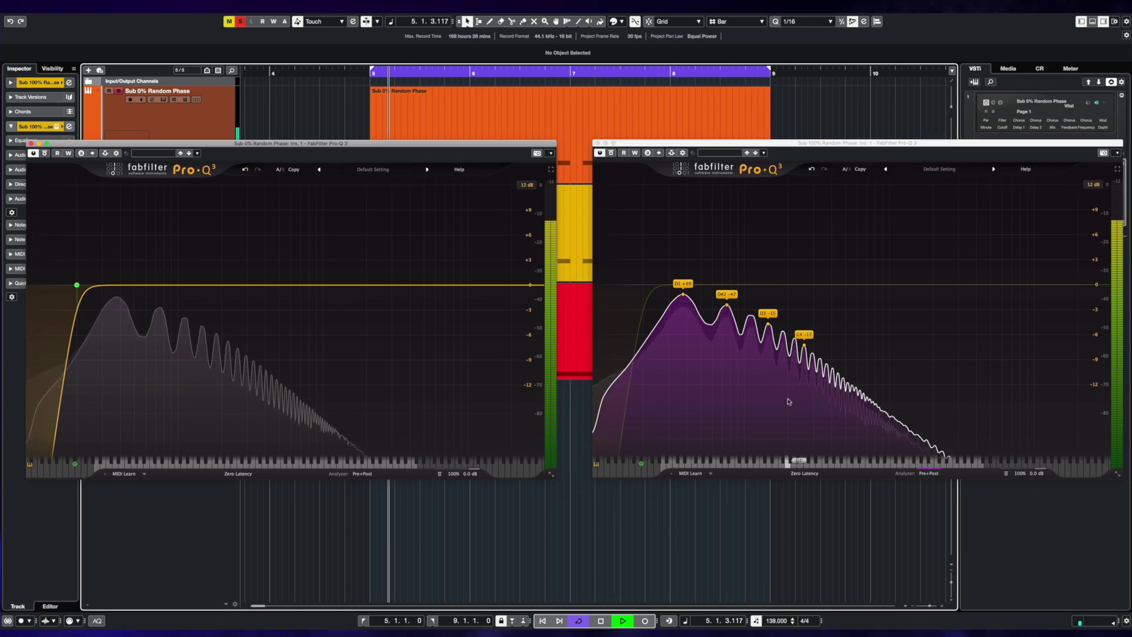
{"action": "key", "text": "space"}
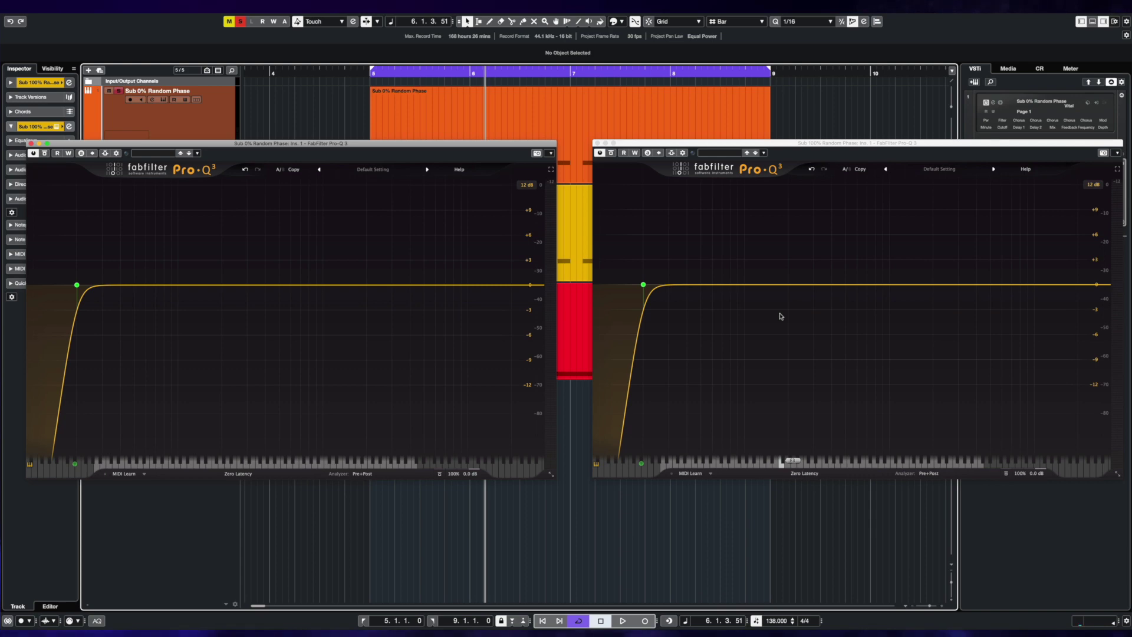
Close the Sub 100% and Sub 0% Pro-Q 3 windows and open the Sub 0% Vital editor with Ctrl+E.
{"action": "left_click", "coordinate": [596, 143]}
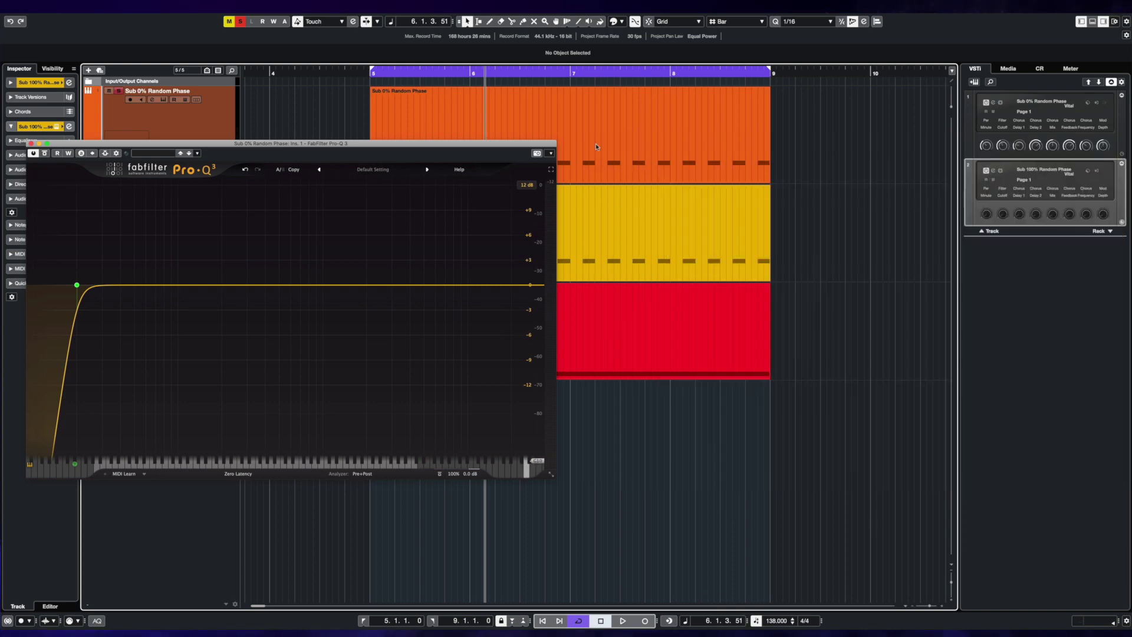
{"action": "left_click", "coordinate": [30, 143]}
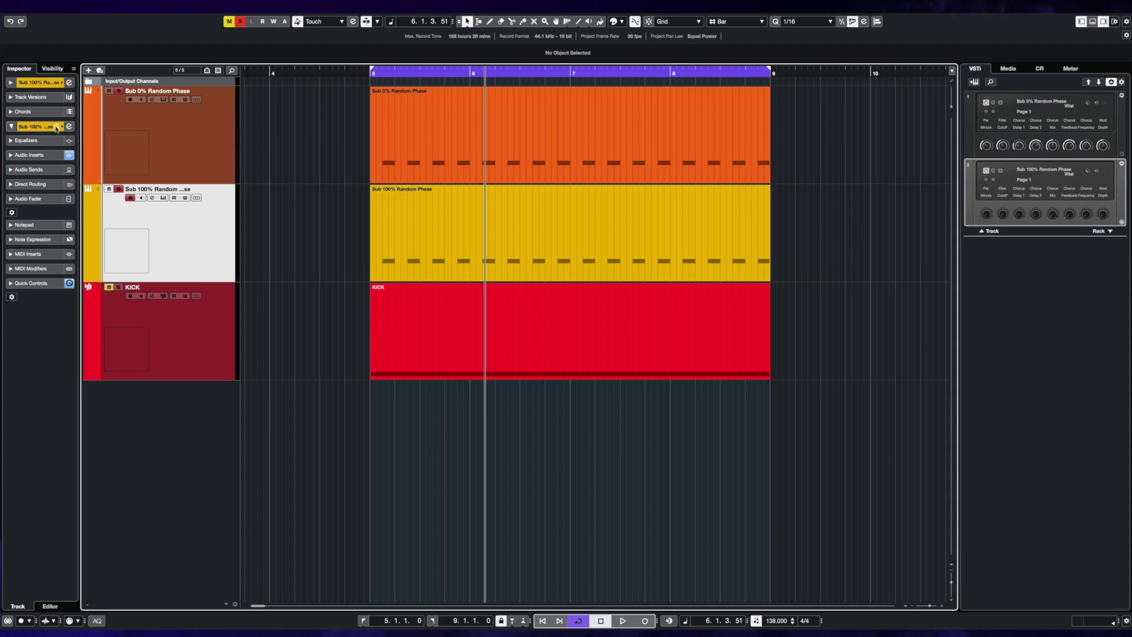
{"action": "key", "text": "ctrl+e"}
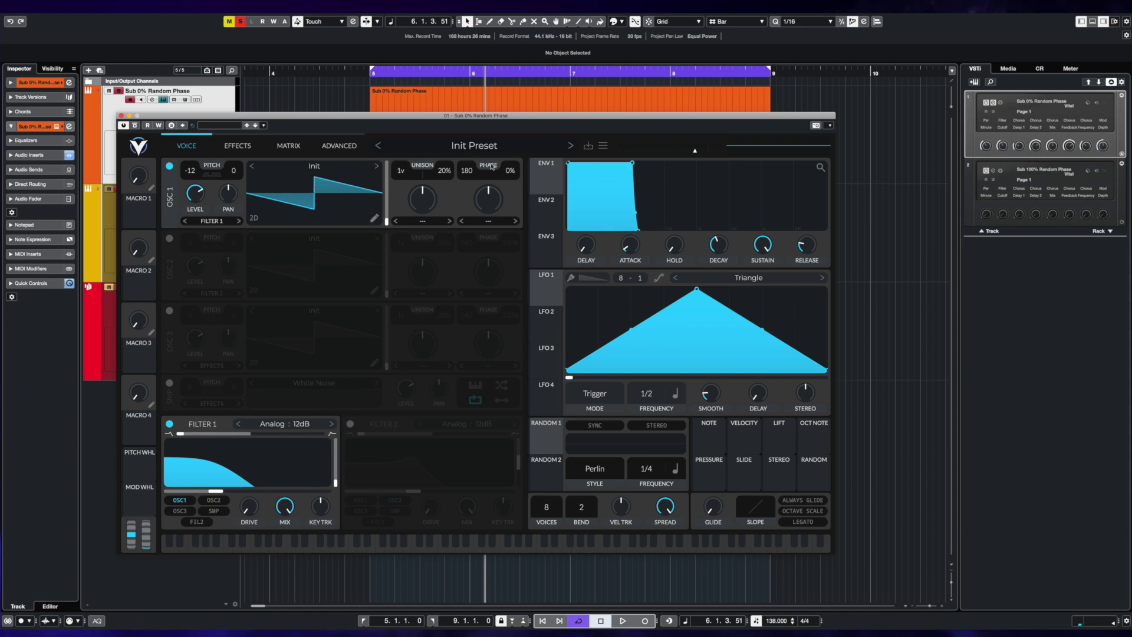
{"action": "left_click_drag", "start_coordinate": [464, 172], "coordinate": [463, 209]}
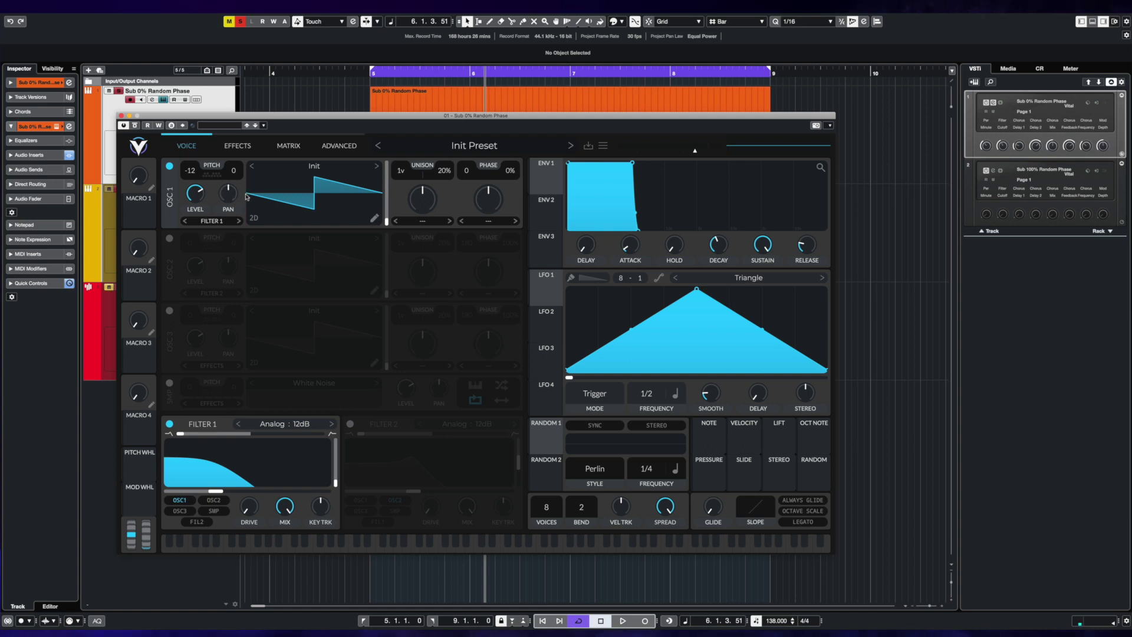
{"action": "left_click_drag", "start_coordinate": [470, 172], "coordinate": [474, 96]}
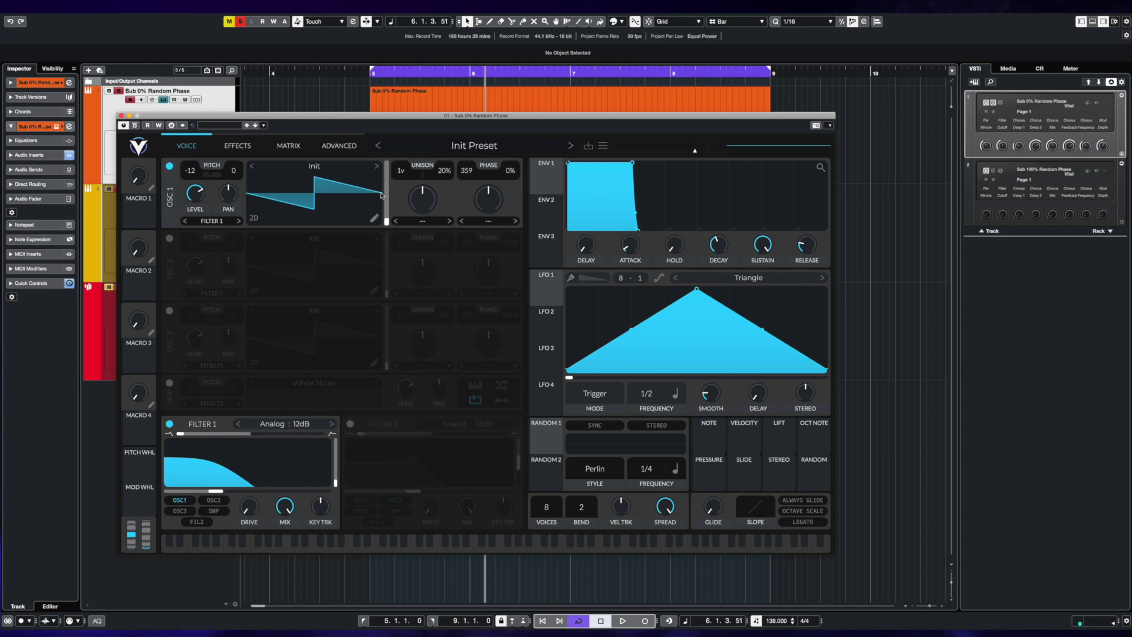
{"action": "double_click", "coordinate": [466, 170]}
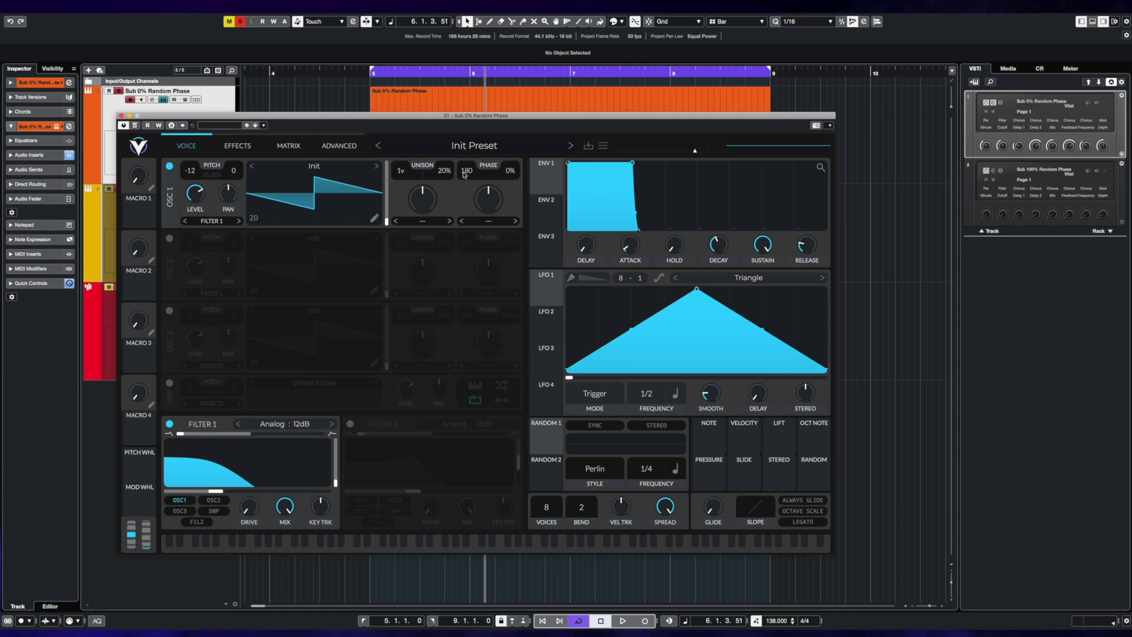
Play the sub bass while scrolling oscillator 1's phase to 180, then stop playback.
{"action": "key", "text": "space"}
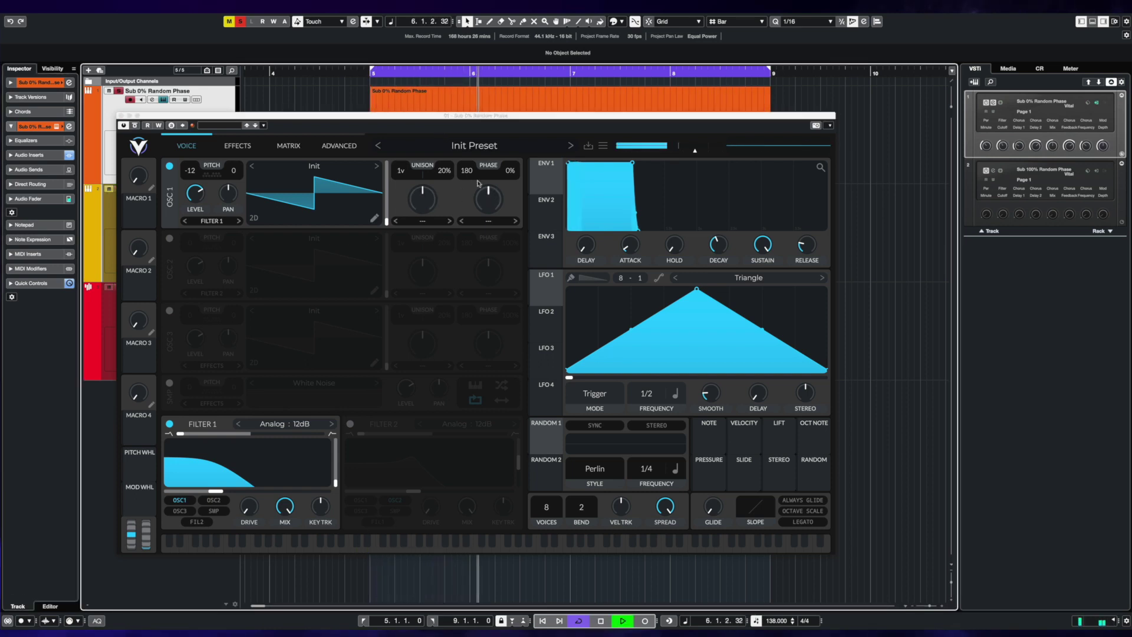
{"action": "scroll", "coordinate": [469, 177], "scroll_direction": "down", "scroll_amount": 3}
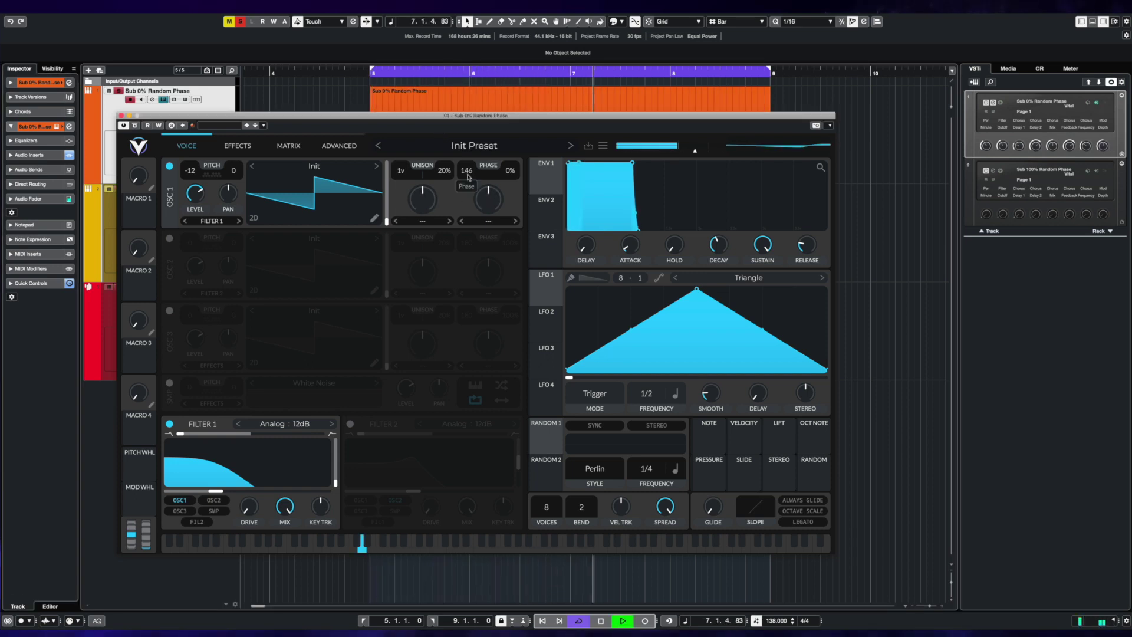
{"action": "scroll", "coordinate": [469, 177], "scroll_direction": "down", "scroll_amount": 5}
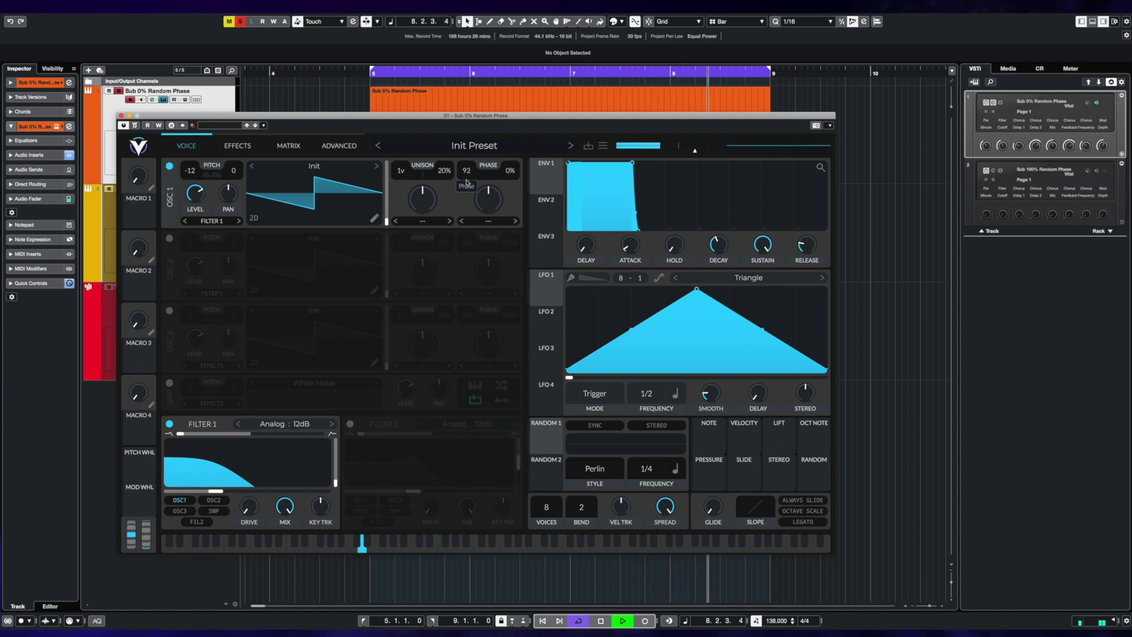
{"action": "scroll", "coordinate": [466, 182], "scroll_direction": "down", "scroll_amount": 5}
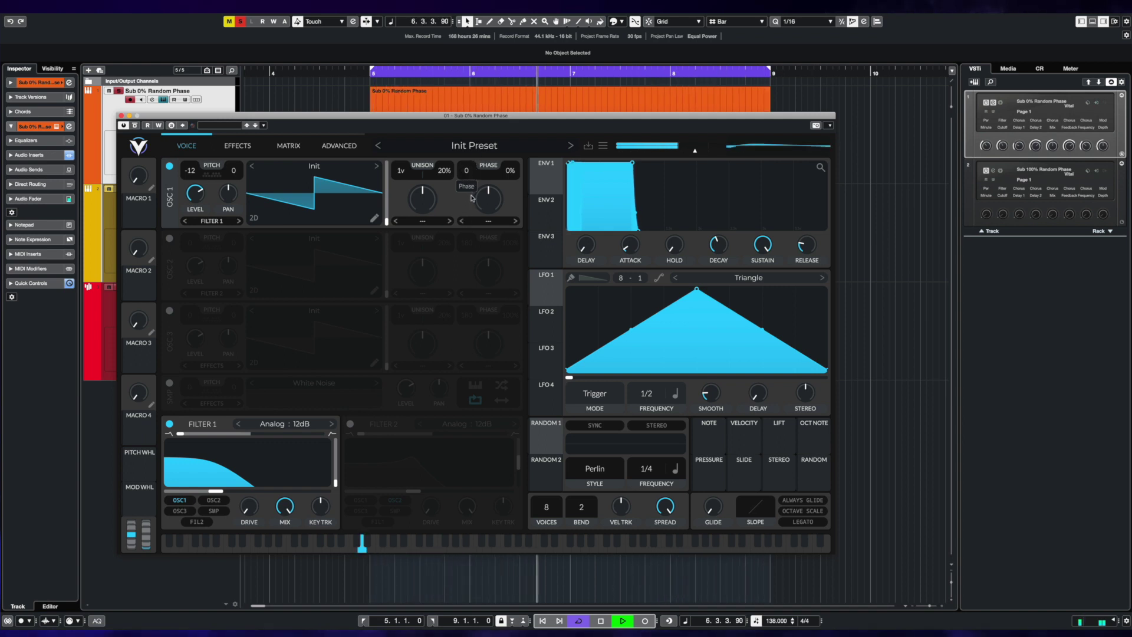
{"action": "scroll", "coordinate": [468, 172], "scroll_direction": "up", "scroll_amount": 10}
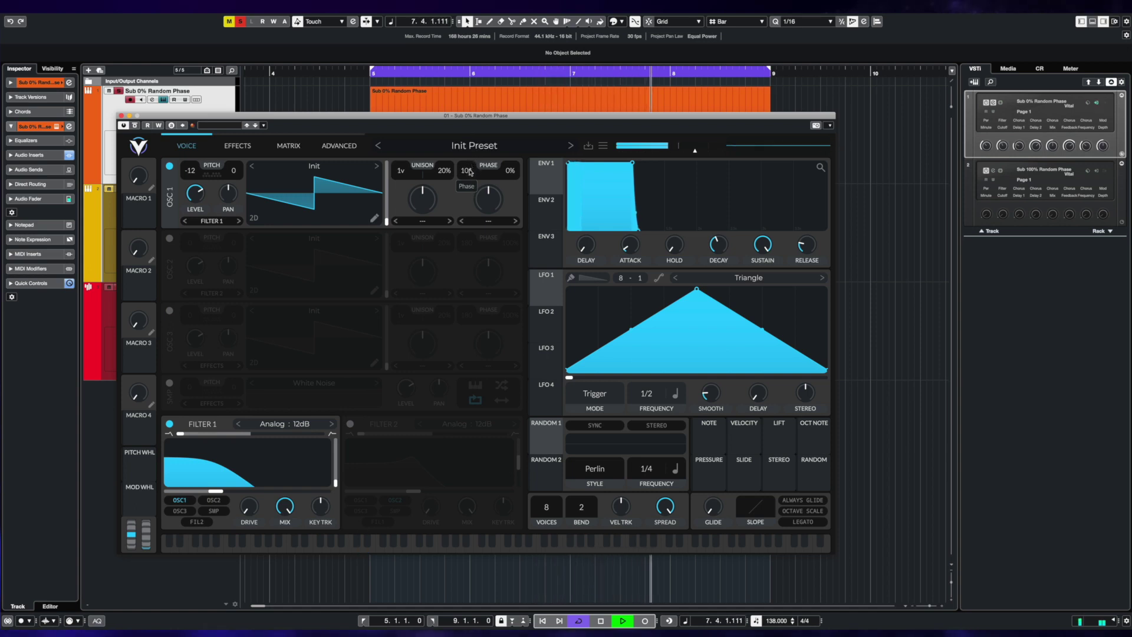
{"action": "scroll", "coordinate": [469, 173], "scroll_direction": "down", "scroll_amount": 2}
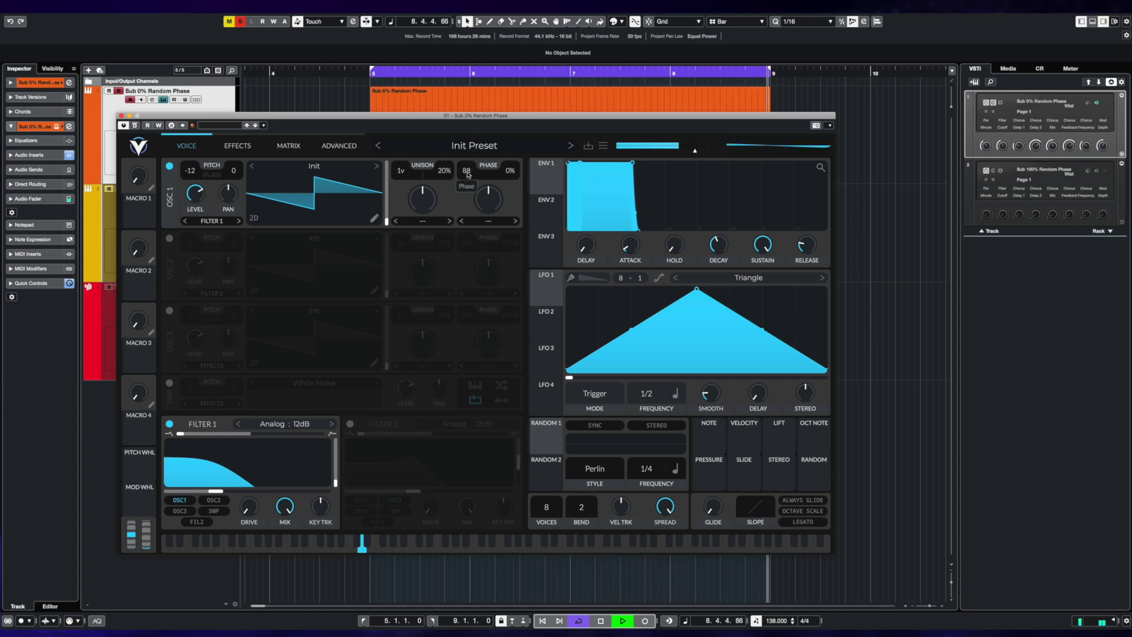
{"action": "scroll", "coordinate": [469, 173], "scroll_direction": "up", "scroll_amount": 9}
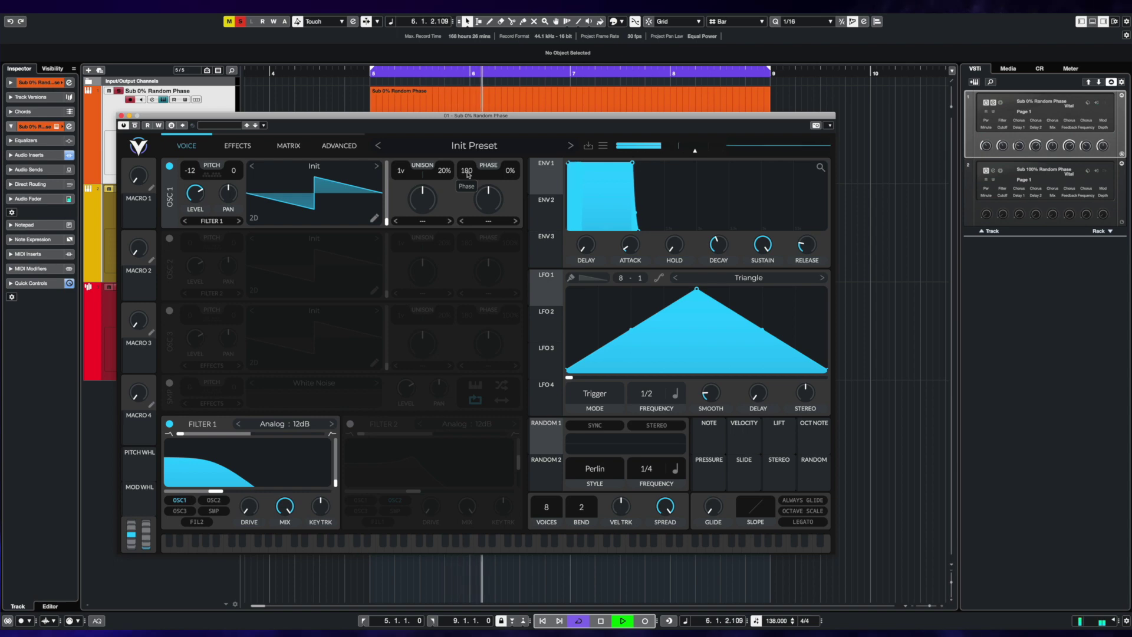
{"action": "key", "text": "space"}
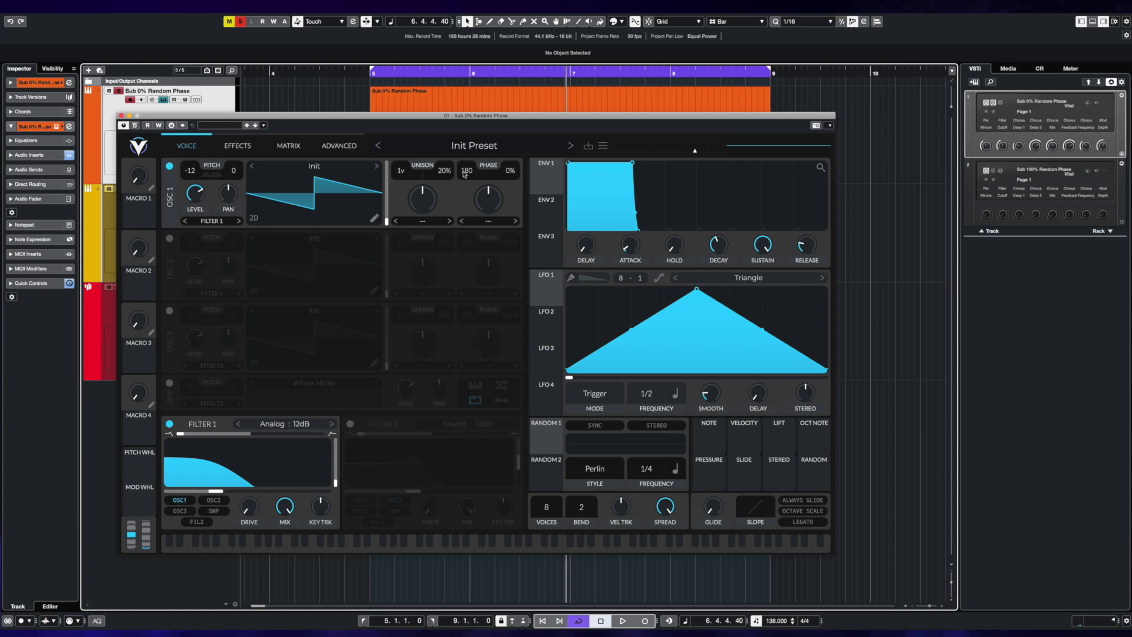
Drag oscillator 1's phase down, reset it to 180, then scroll it to 90.
{"action": "left_click_drag", "start_coordinate": [465, 171], "coordinate": [468, 203]}
{"action": "double_click", "coordinate": [468, 174]}
{"action": "scroll", "coordinate": [467, 170], "scroll_direction": "down", "scroll_amount": 5}
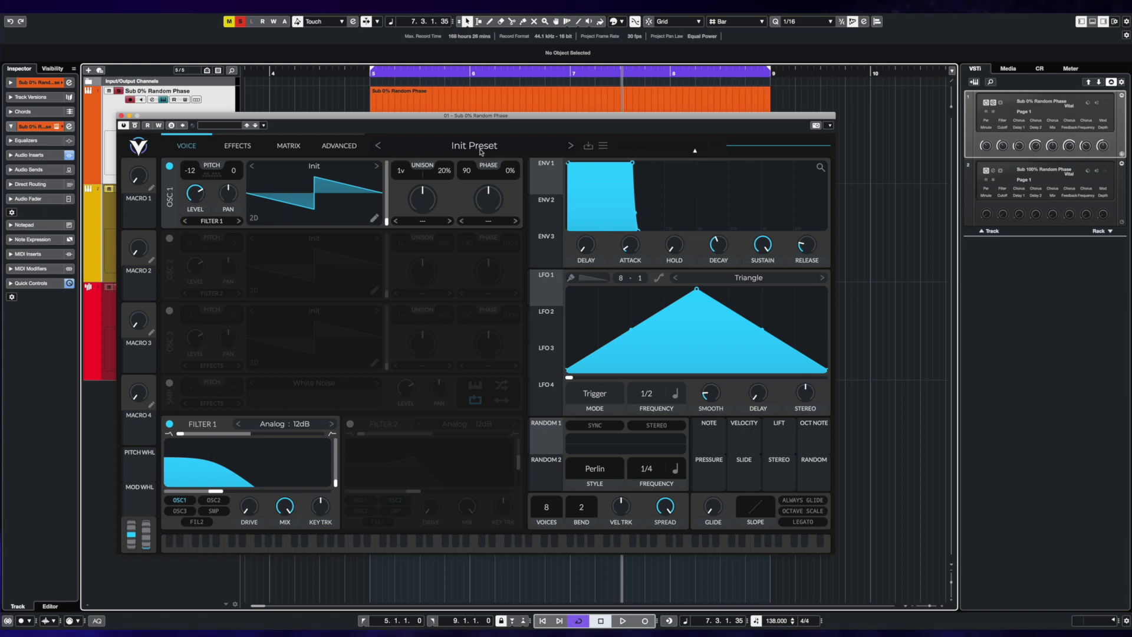
Play the sub from the loop start and reset oscillator 1's phase to 180.
{"action": "key", "text": "1"}
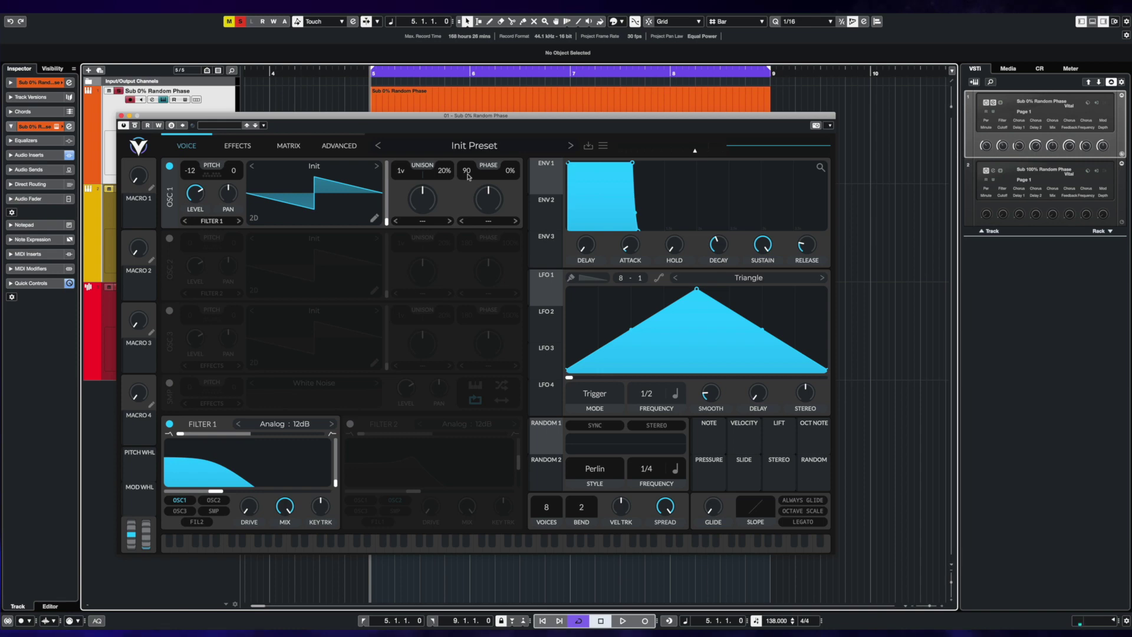
{"action": "key", "text": "space"}
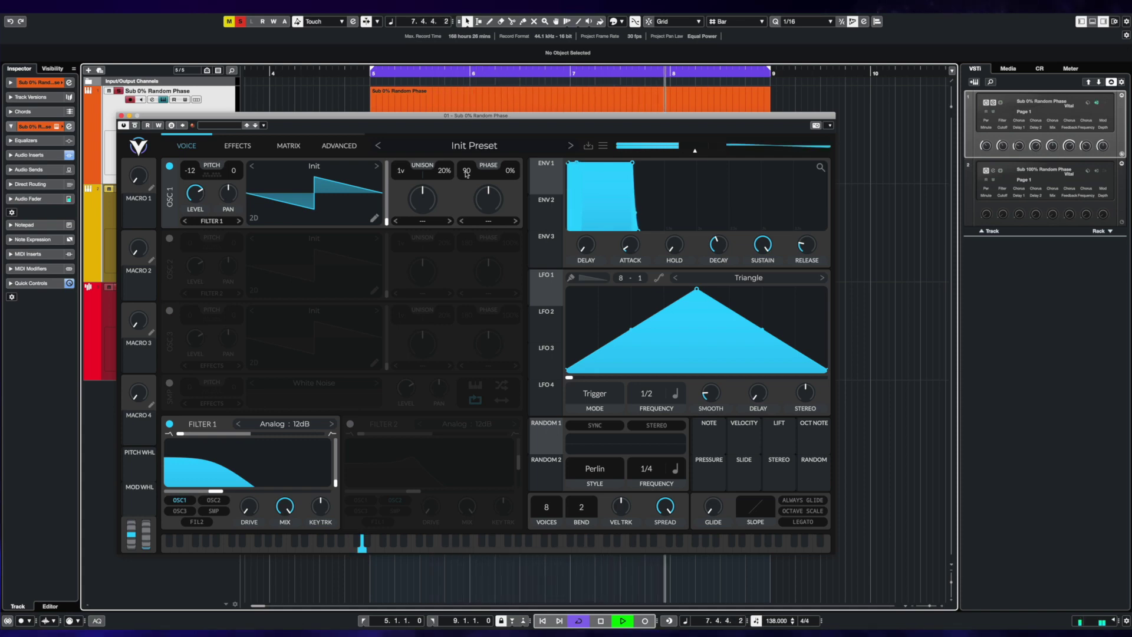
{"action": "double_click", "coordinate": [466, 171]}
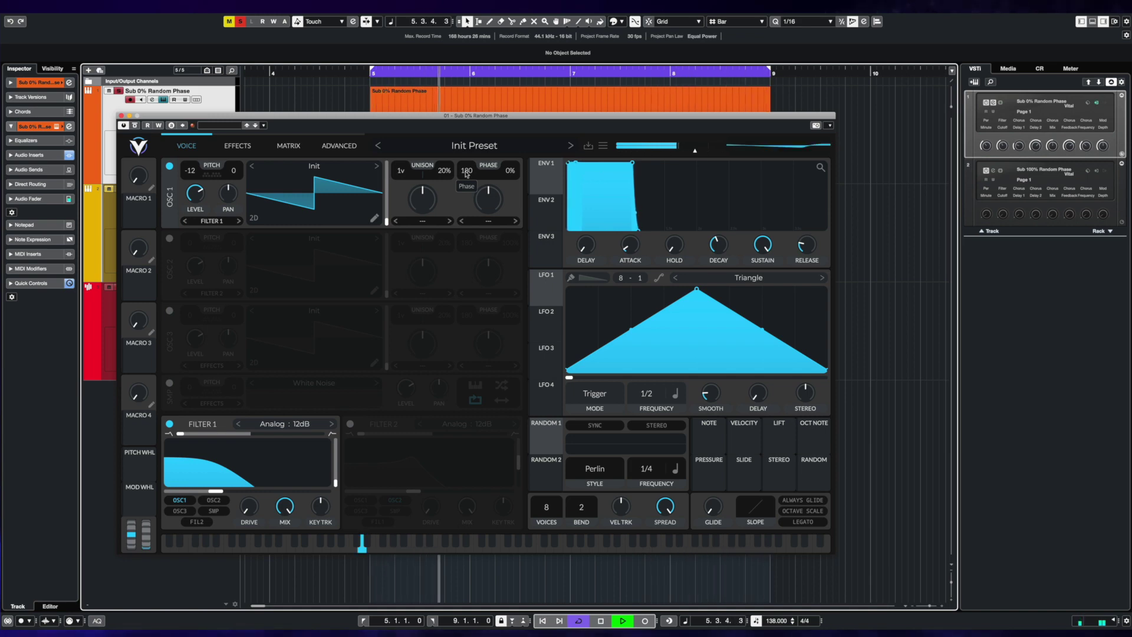
Enter an exact oscillator 1 phase of 90 via Enter Value, then stop playback.
{"action": "right_click", "coordinate": [466, 171]}
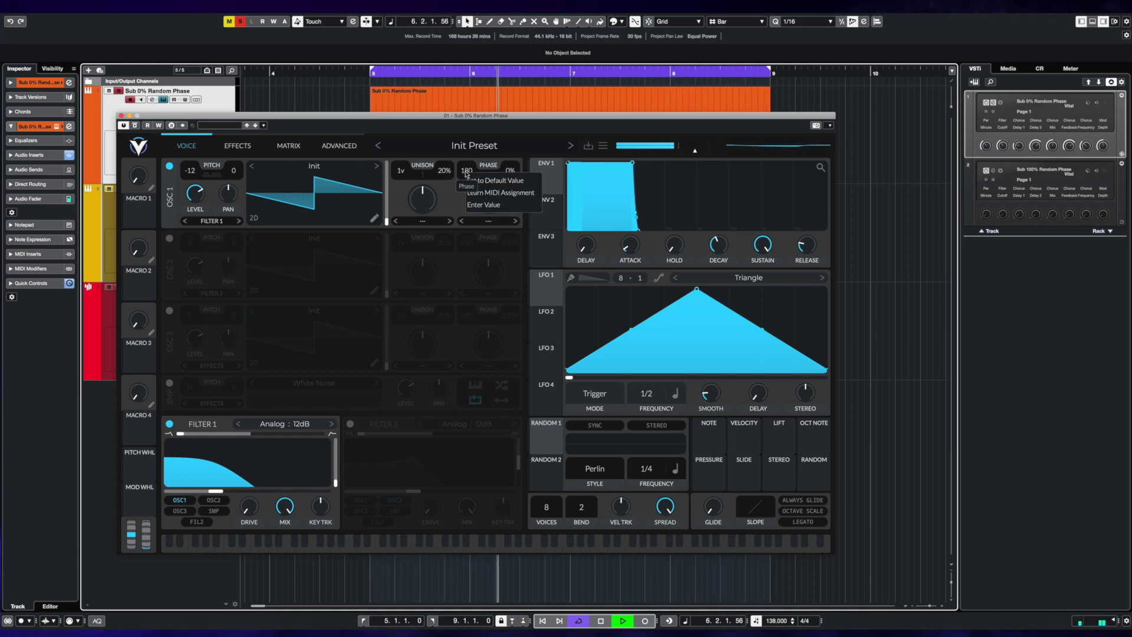
{"action": "left_click", "coordinate": [473, 204]}
{"action": "type", "text": "90"}
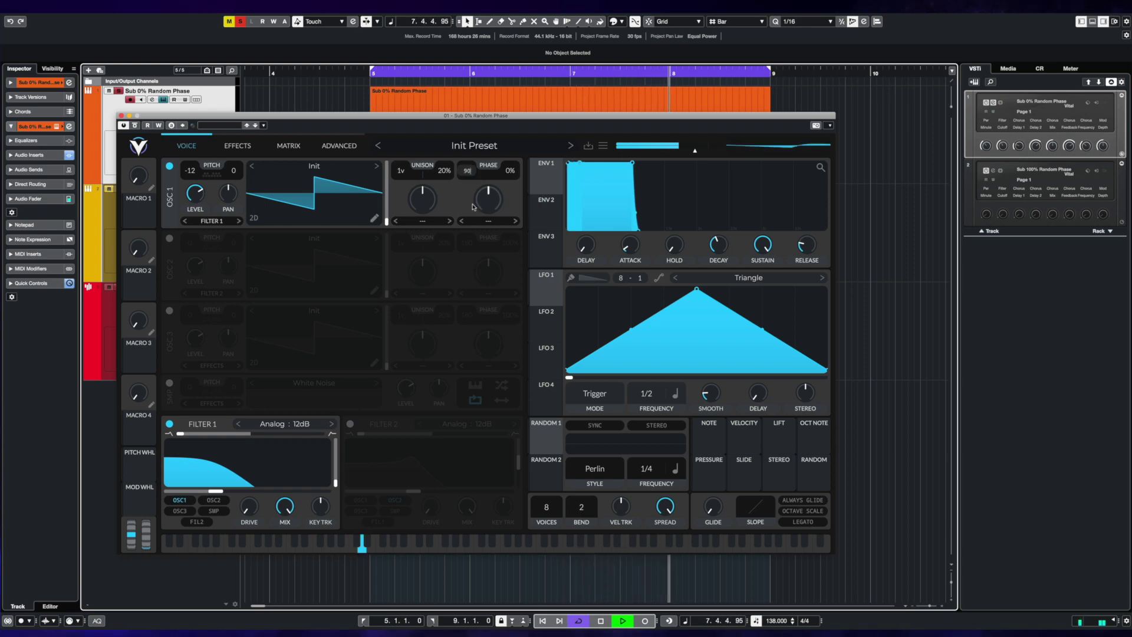
{"action": "key", "text": "Return"}
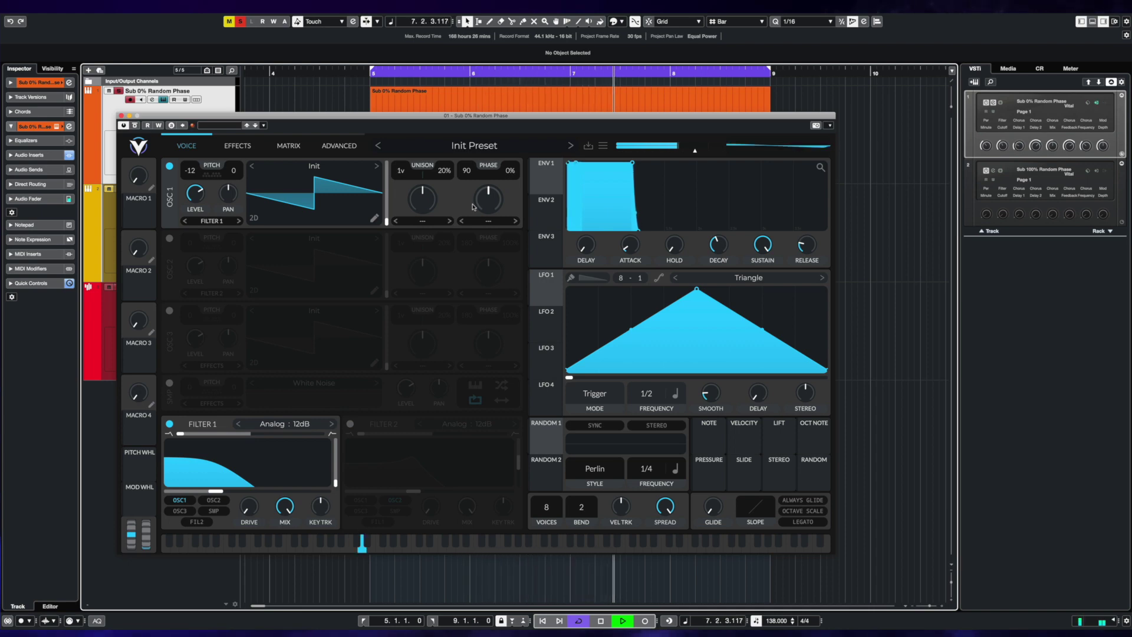
{"action": "key", "text": "space"}
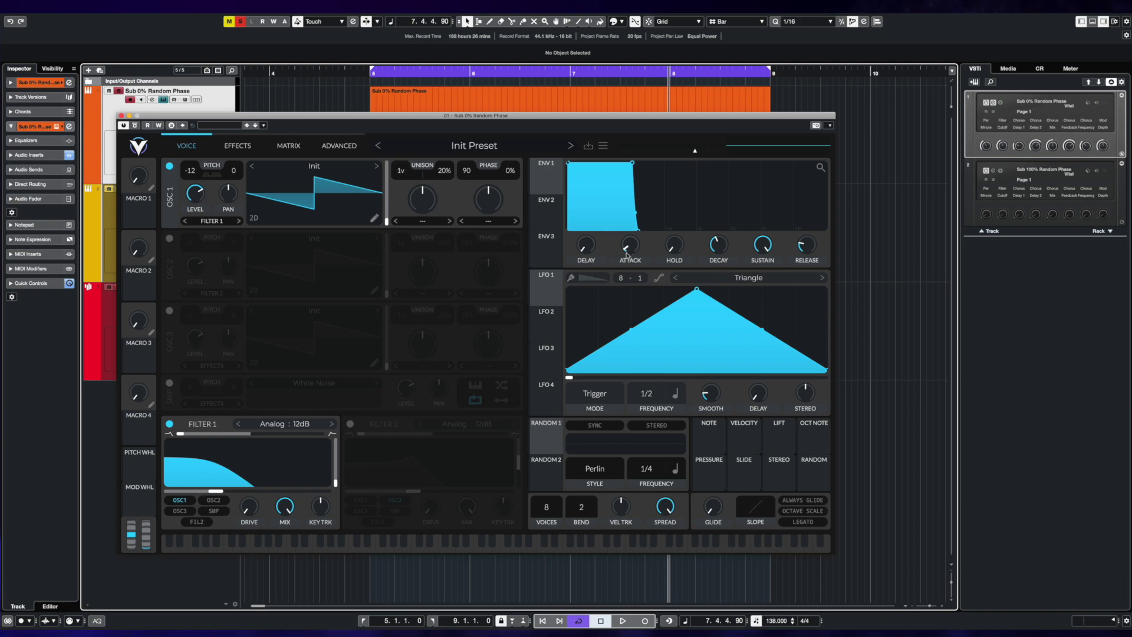
Lengthen the ENV 1 attack slightly, then reset it to zero.
{"action": "mouse_move", "coordinate": [627, 249]}
{"action": "left_click_drag", "start_coordinate": [630, 247], "coordinate": [629, 245]}
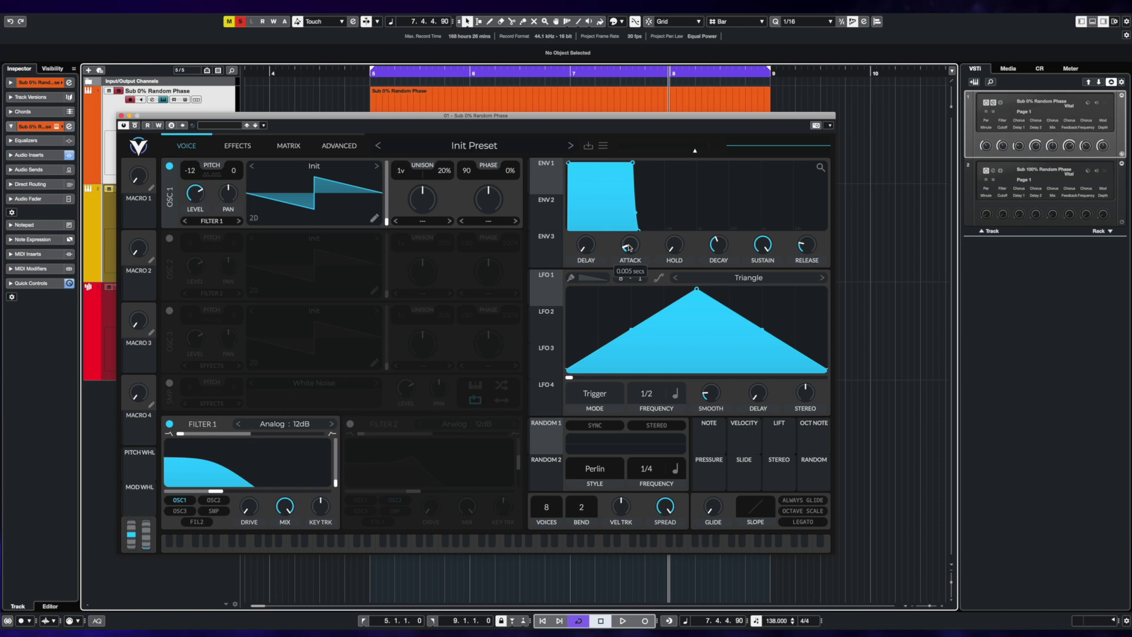
{"action": "double_click", "coordinate": [629, 248]}
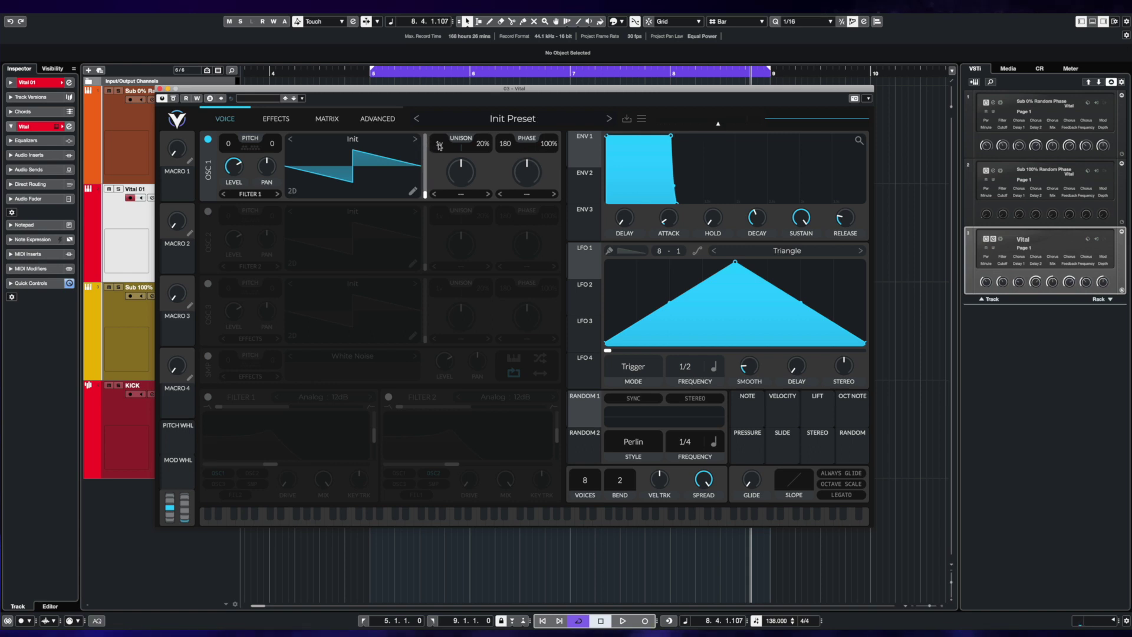
Set oscillator 1's unison to 9 voices and lower its detune to 16%.
{"action": "left_click_drag", "start_coordinate": [438, 148], "coordinate": [446, 129]}
{"action": "scroll", "coordinate": [488, 145], "scroll_direction": "down", "scroll_amount": 1}
Drop oscillator 1's phase randomization from 100% to 0%.
{"action": "left_click_drag", "start_coordinate": [551, 145], "coordinate": [548, 202]}
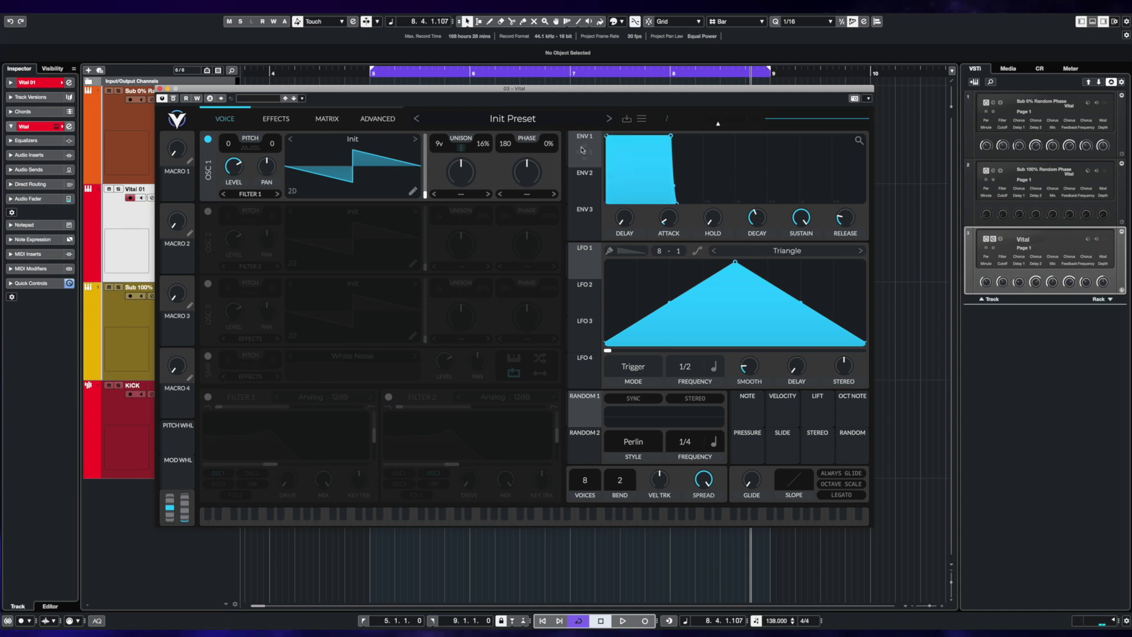
Raise oscillator 1's phase randomization back to 100% and close the Vital window.
{"action": "left_click_drag", "start_coordinate": [548, 146], "coordinate": [556, 94]}
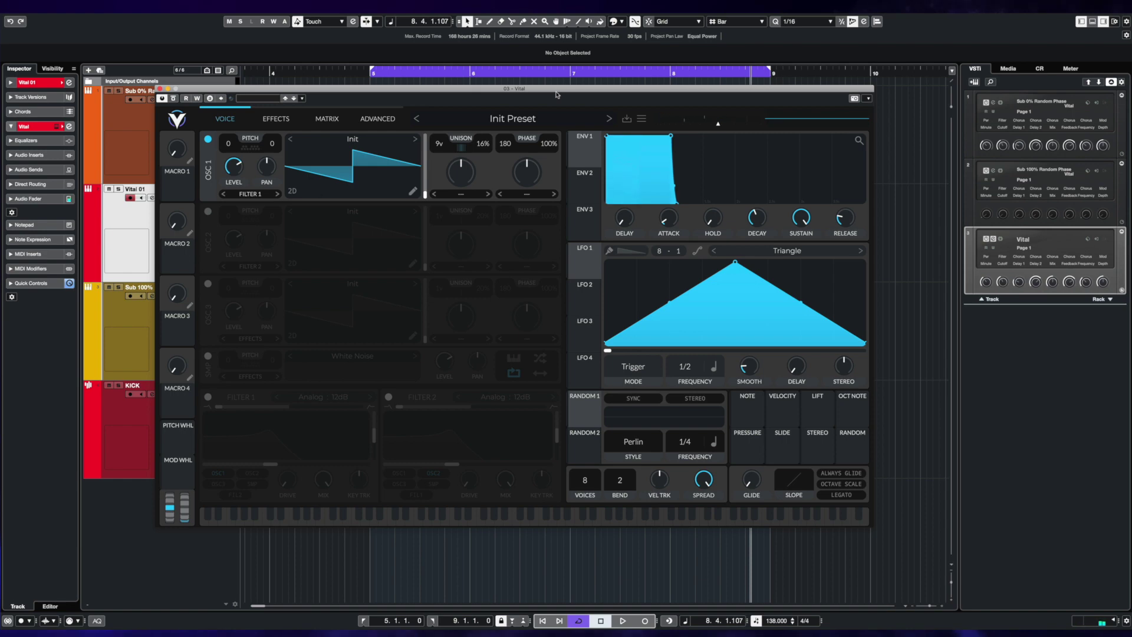
{"action": "key", "text": "super+w"}
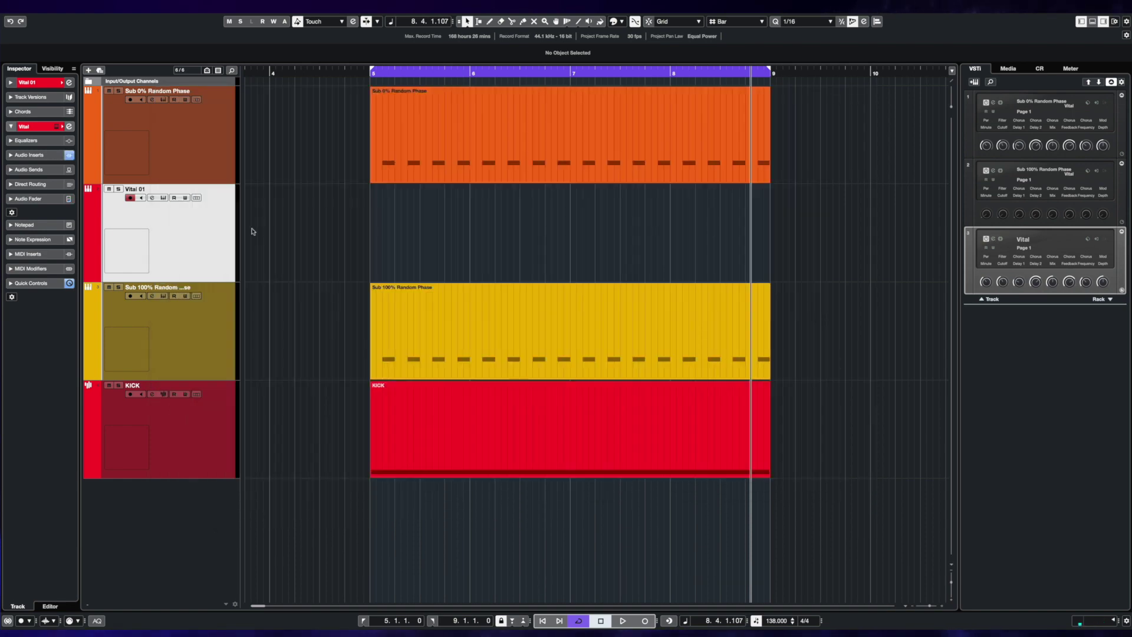
Stop playback so the playhead returns to bar 5.
{"action": "key", "text": "space"}
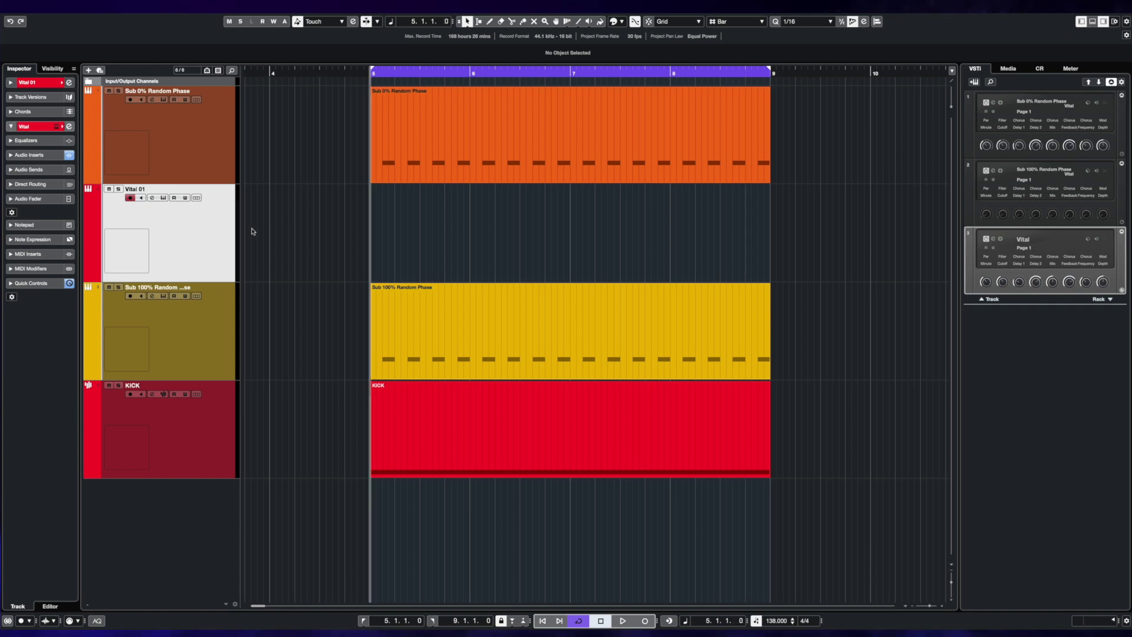